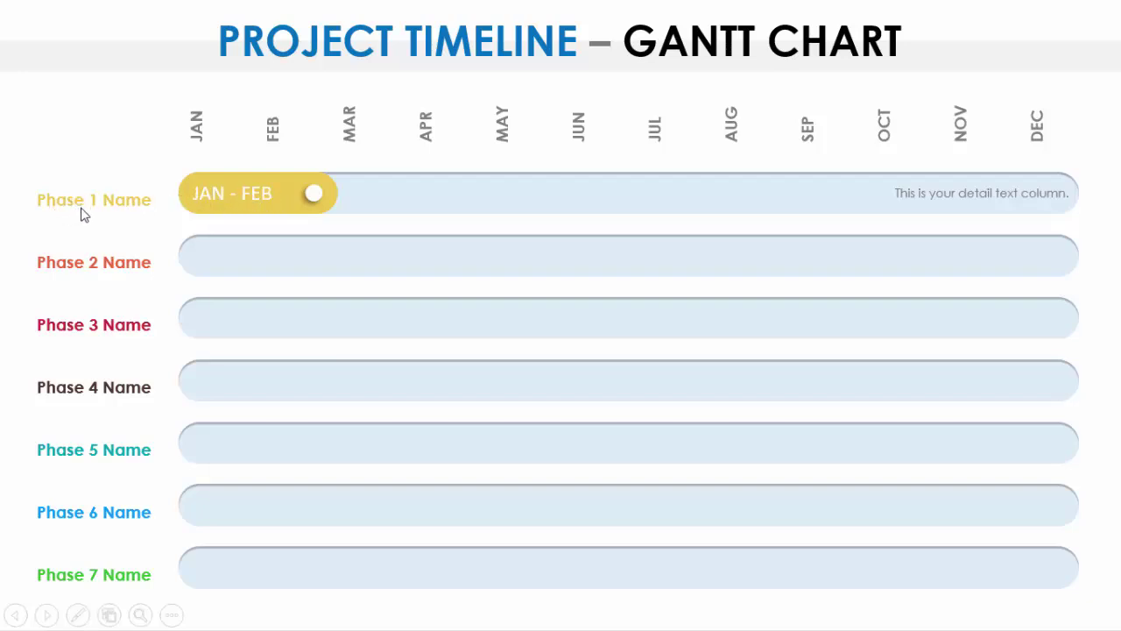
- Play the sample chart's phase bar animations through to the last bar, then continue to a blank second slide
click(980, 193)
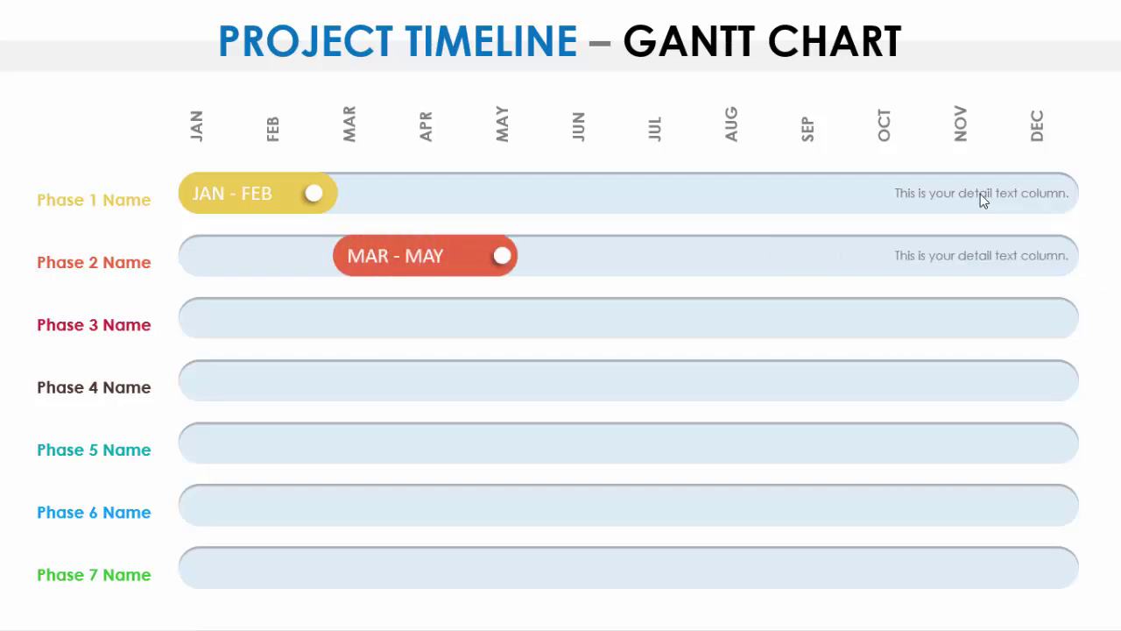
key(space)
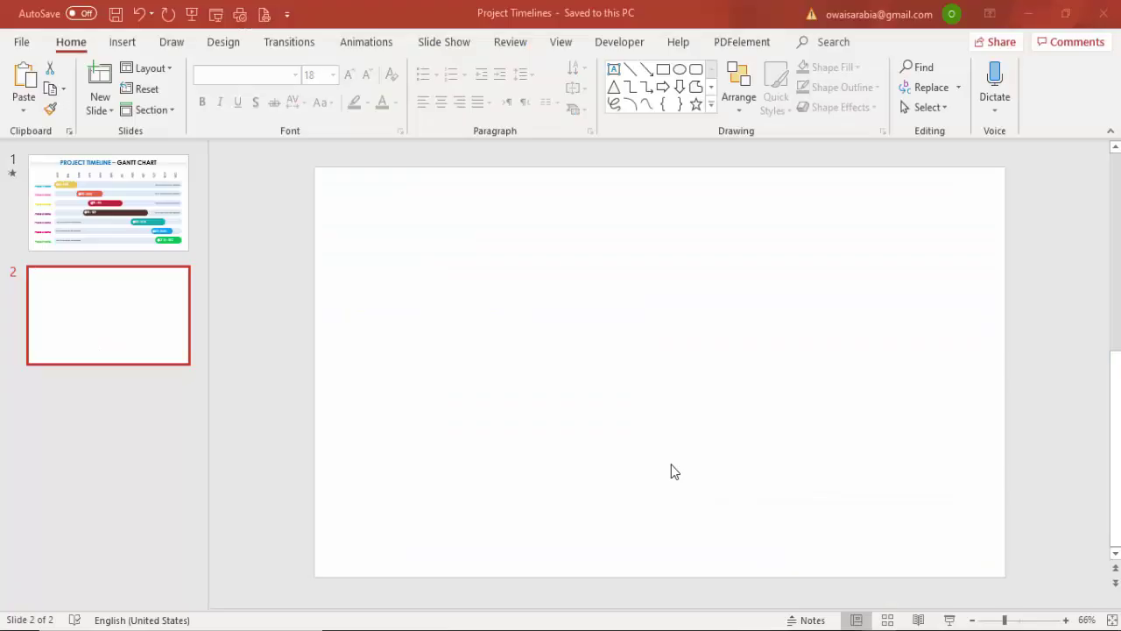
click(127, 44)
- Draw a 0.56" by 10.35" rounded-rectangle bar across the slide with fully rounded ends
click(267, 107)
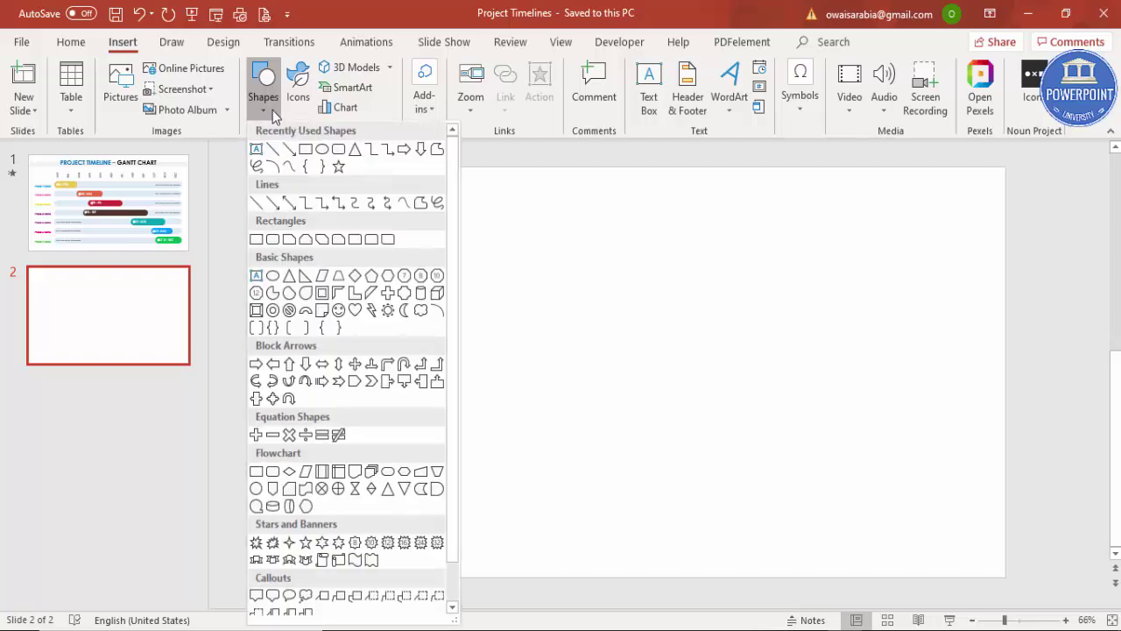
click(273, 242)
drag(429, 298, 964, 326)
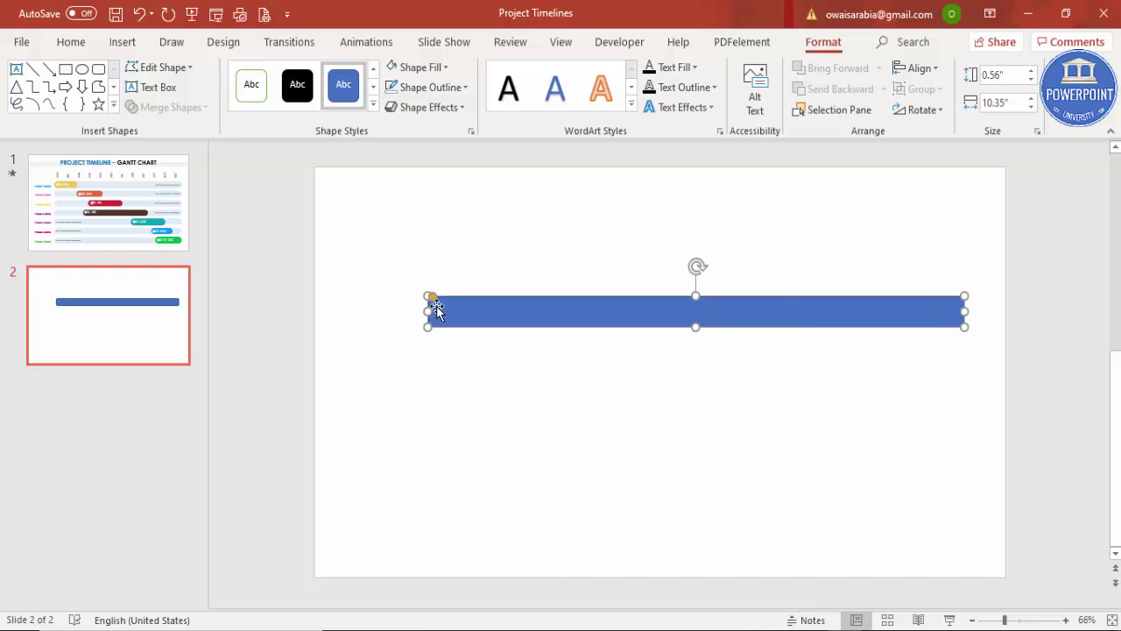
drag(431, 299, 504, 307)
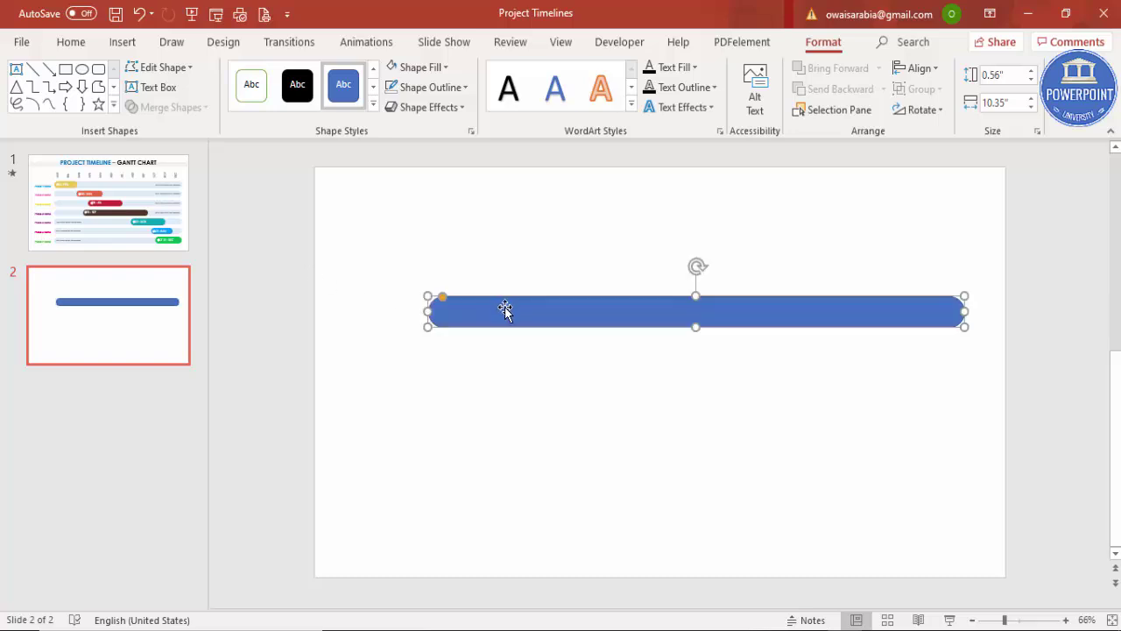
- Give the bar a light-blue fill with no outline and nudge it slightly higher
click(442, 87)
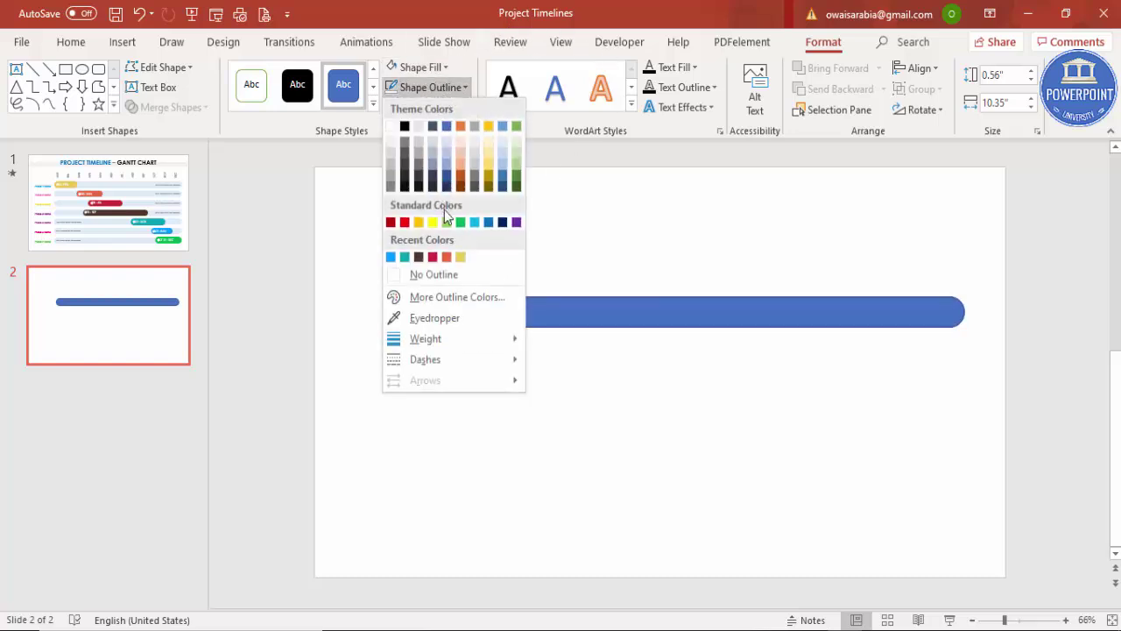
click(434, 275)
click(440, 74)
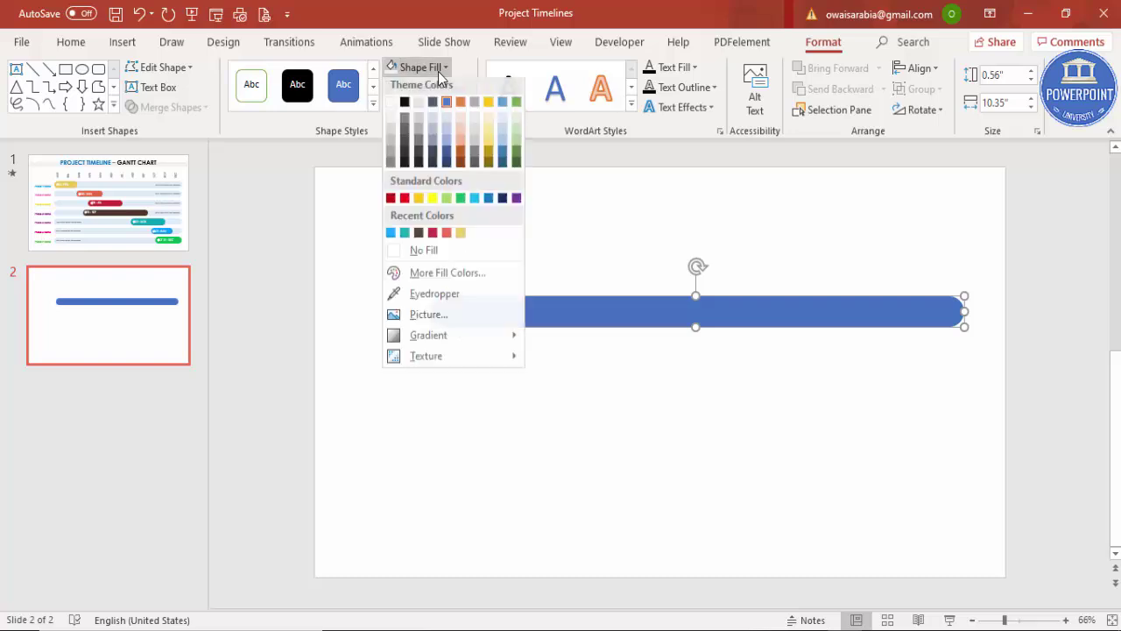
click(502, 129)
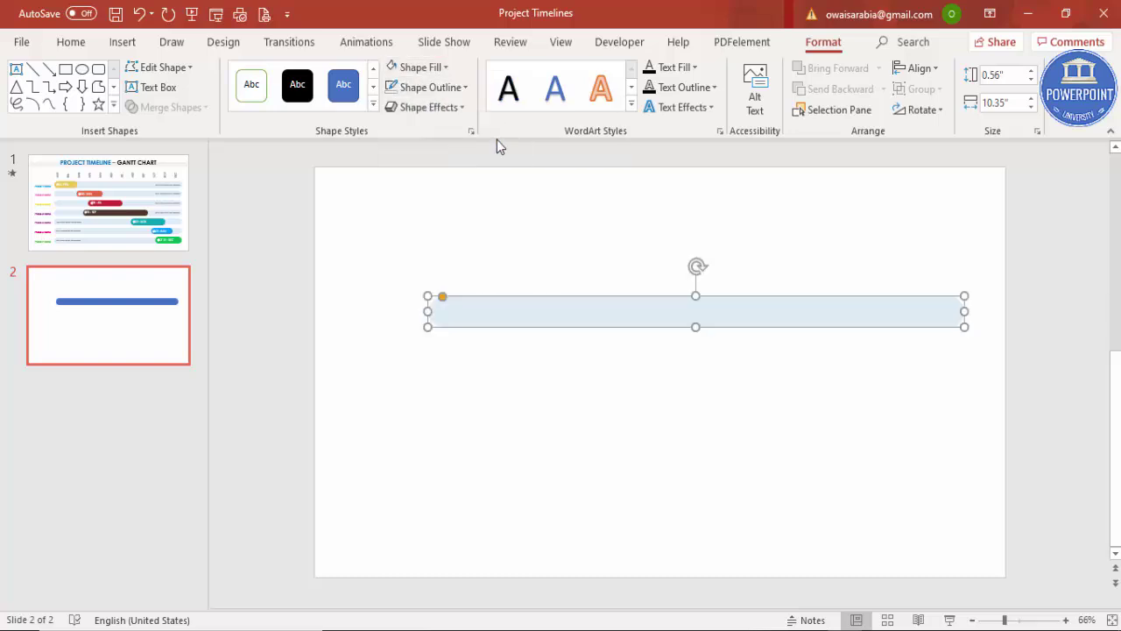
mouse_move(540, 313)
mouse_down()
mouse_move(518, 288)
mouse_move(545, 310)
mouse_up()
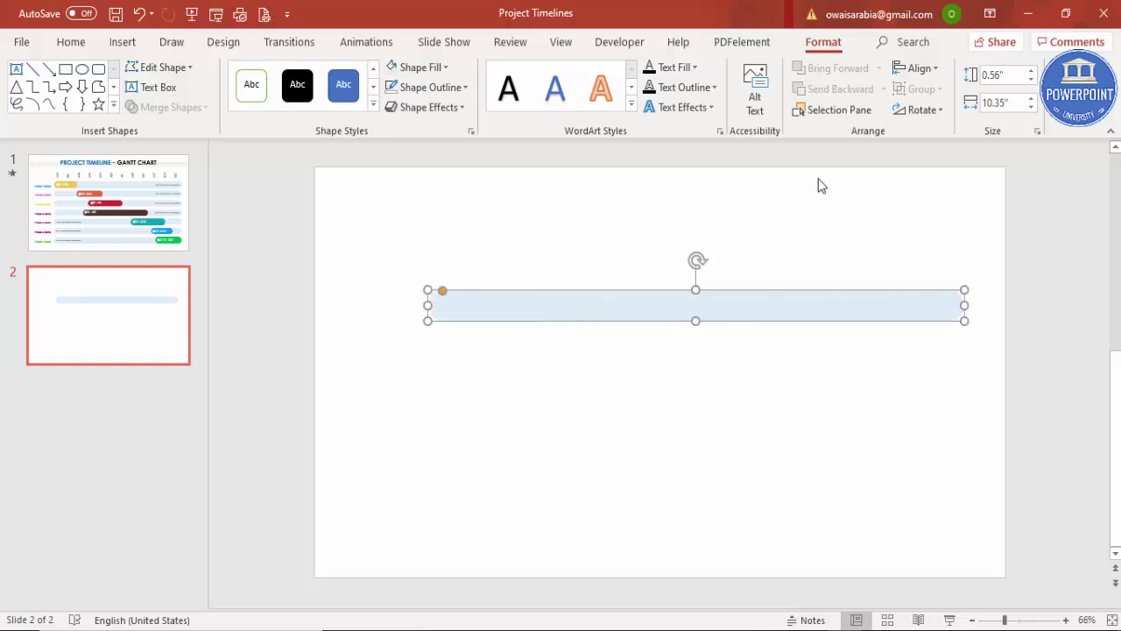
- Apply the Inside: Top shadow preset to the bar through Format Shape effects
right_click(772, 309)
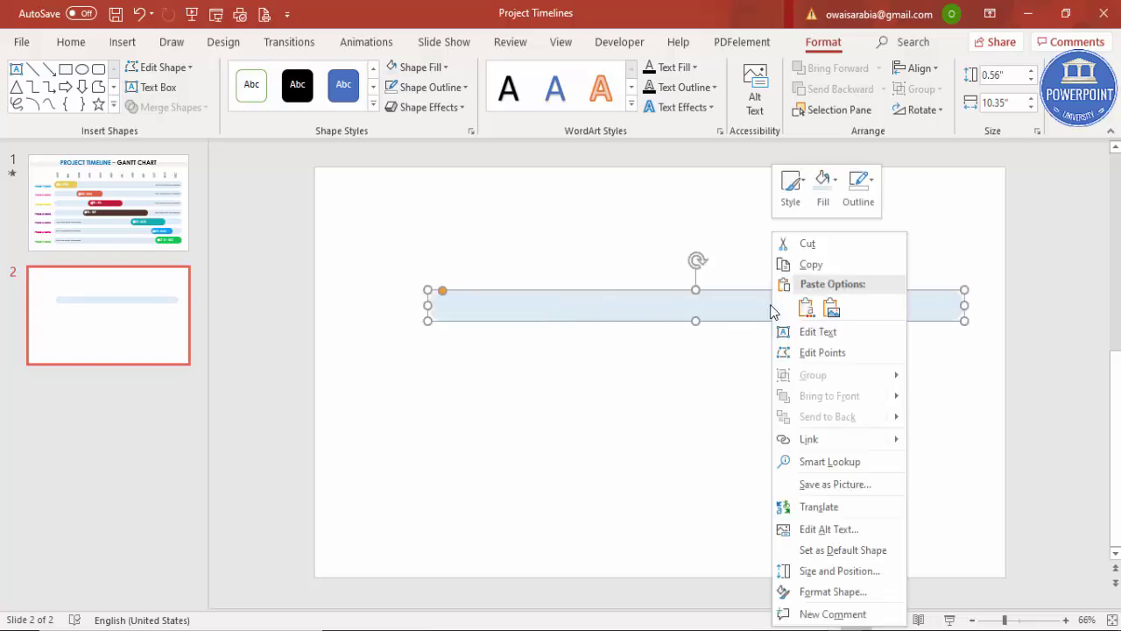
click(833, 592)
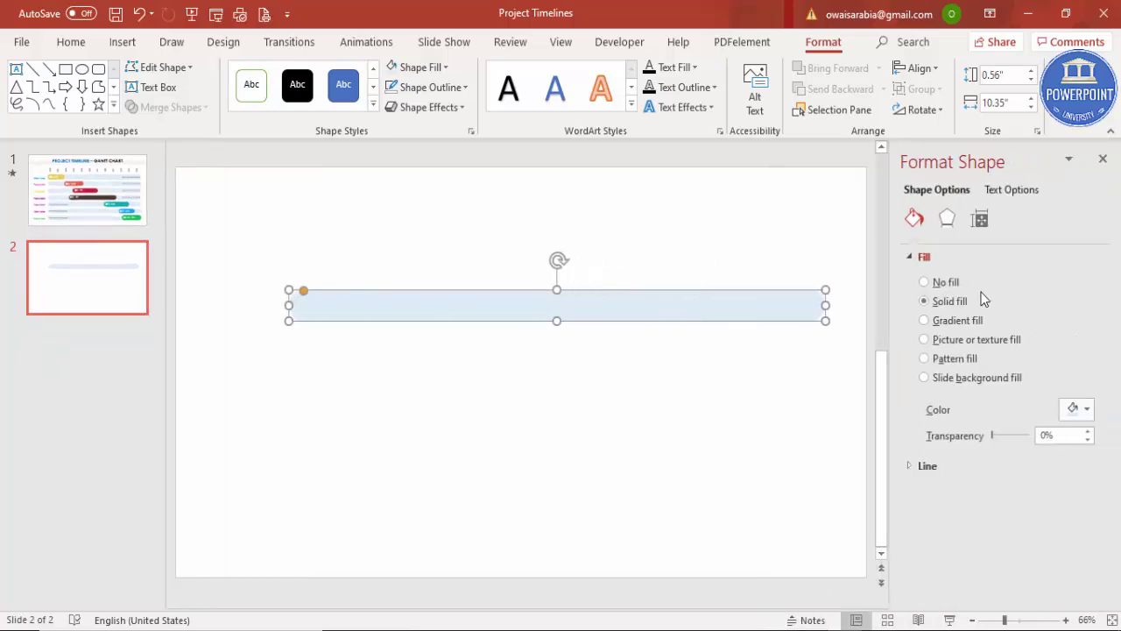
click(948, 223)
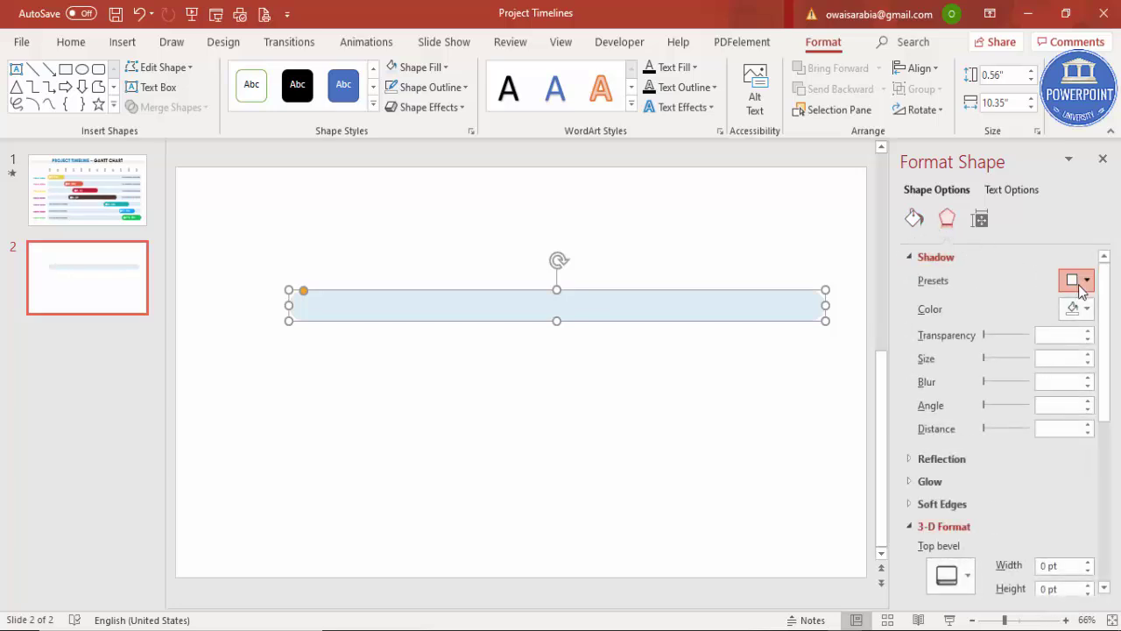
click(1078, 280)
drag(1113, 401, 1113, 460)
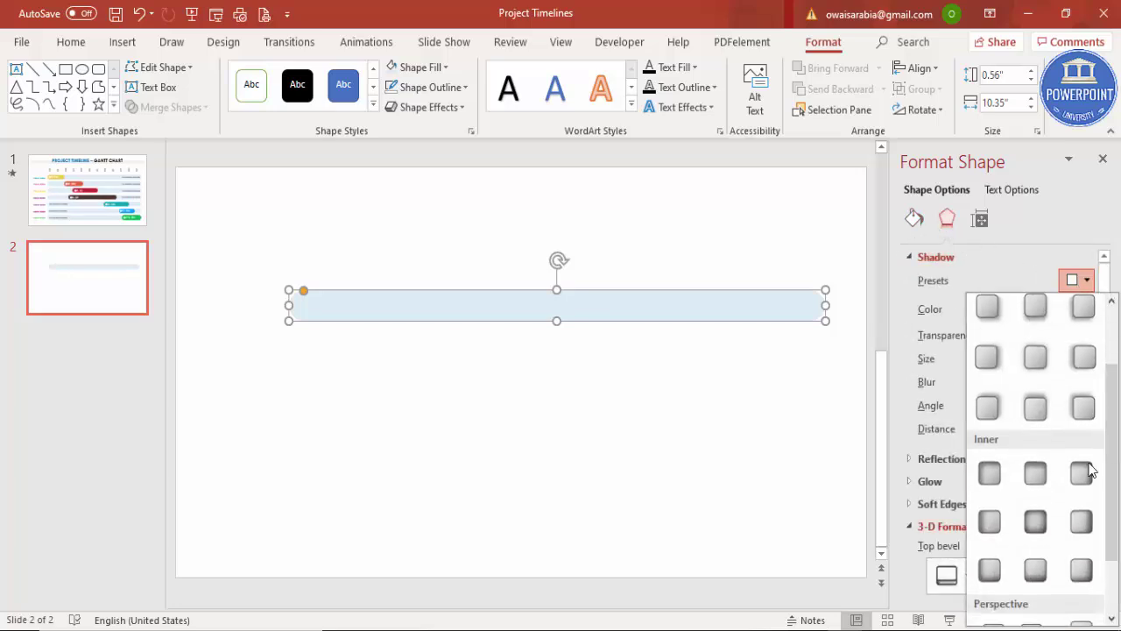
click(1036, 474)
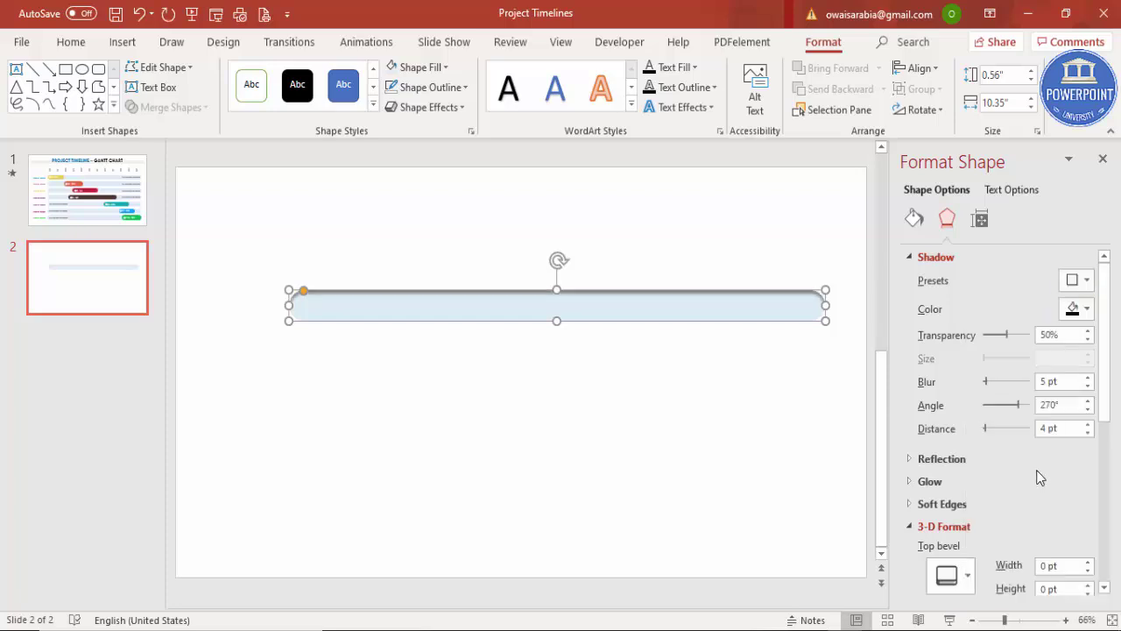
- Set the shadow to 75% transparency, 1 pt blur and 2 pt distance
click(1089, 332)
click(1090, 332)
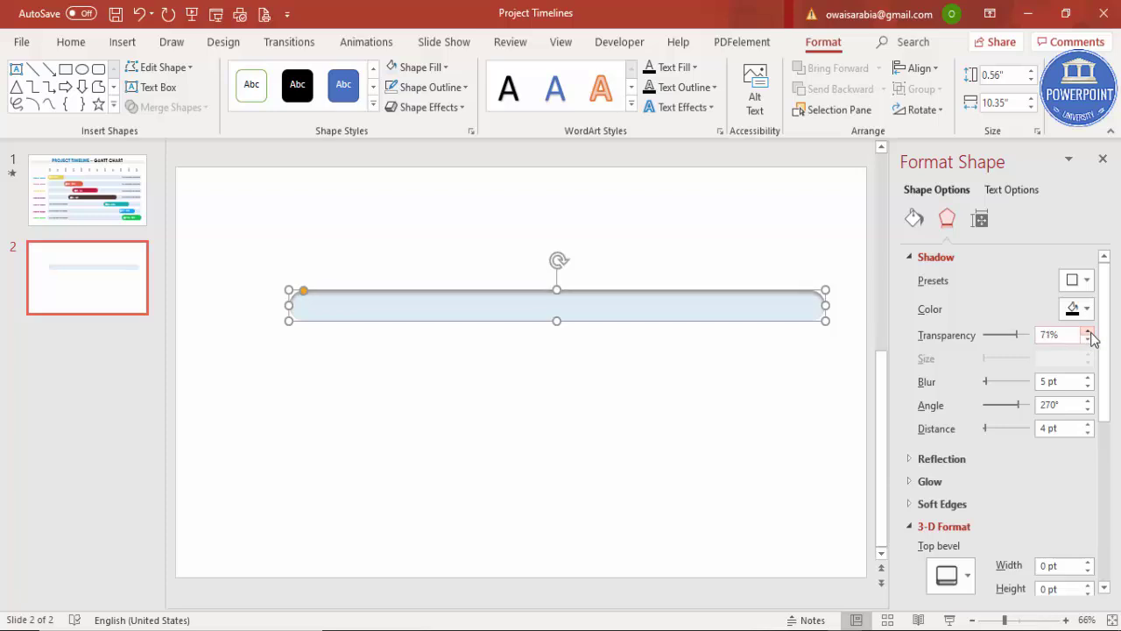
click(1088, 386)
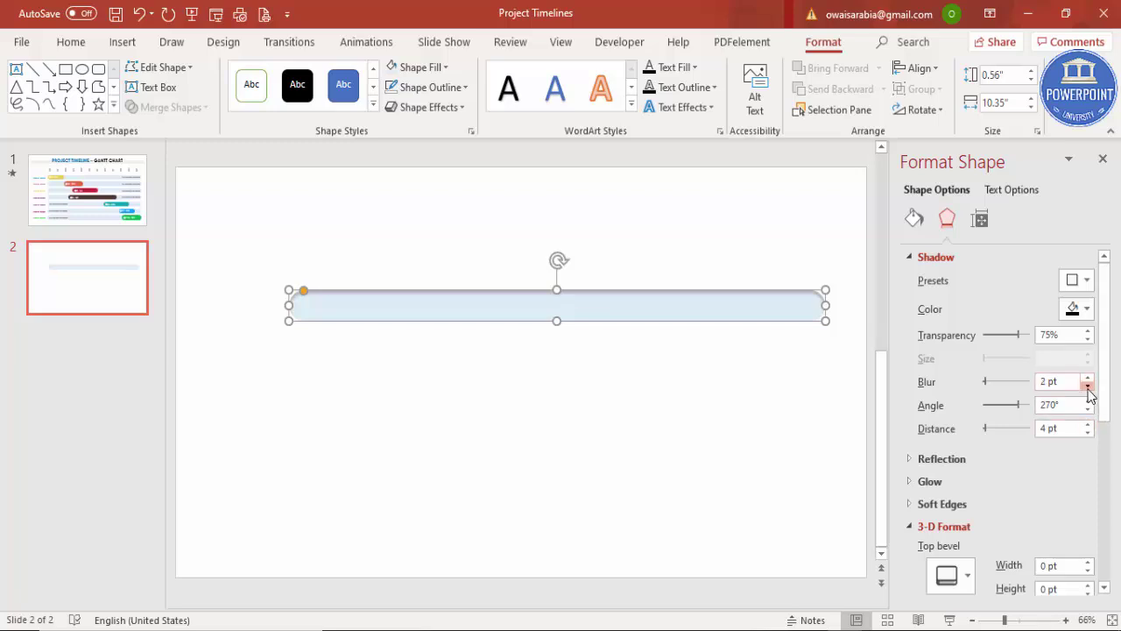
click(1088, 387)
click(1088, 432)
click(1089, 432)
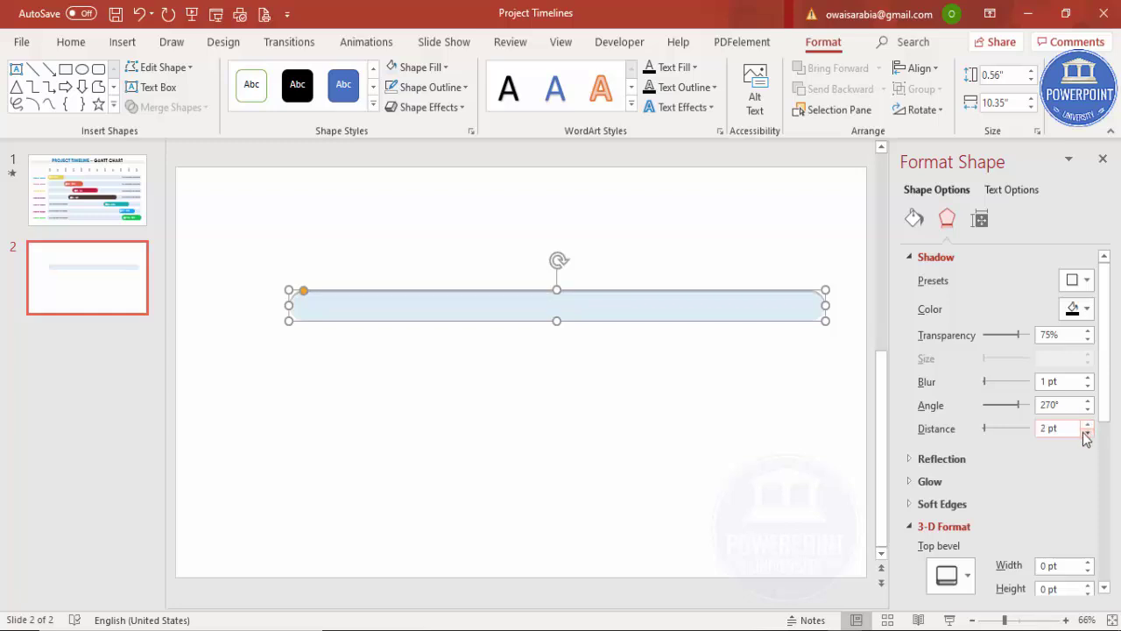
click(428, 418)
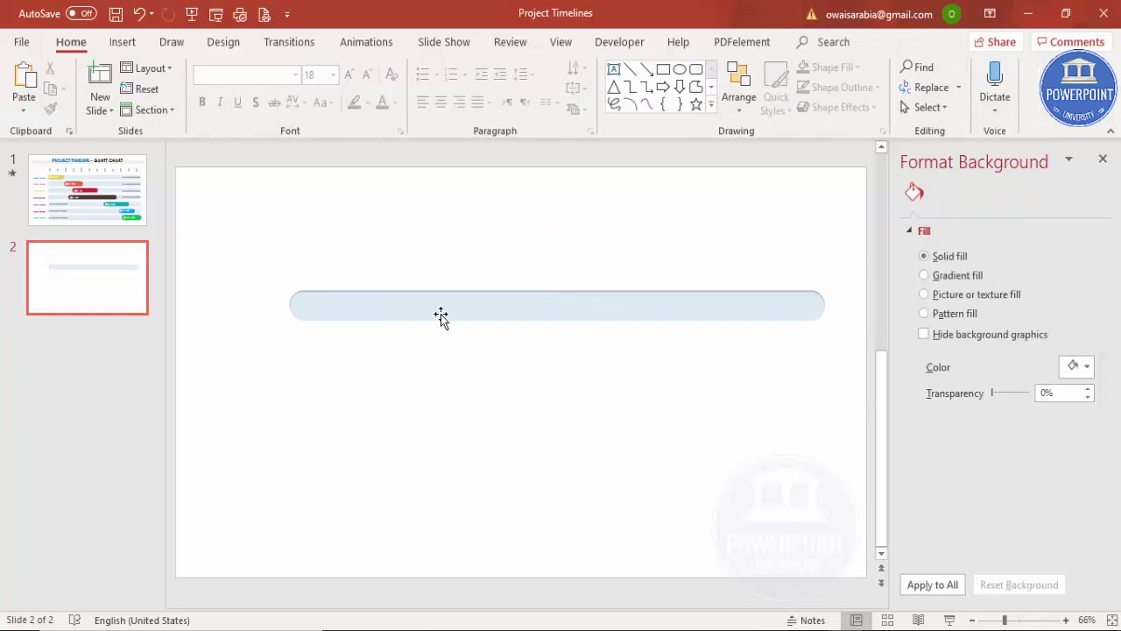
- Duplicate the bar downward so four identical evenly spaced light-blue bars stack on the slide
click(440, 315)
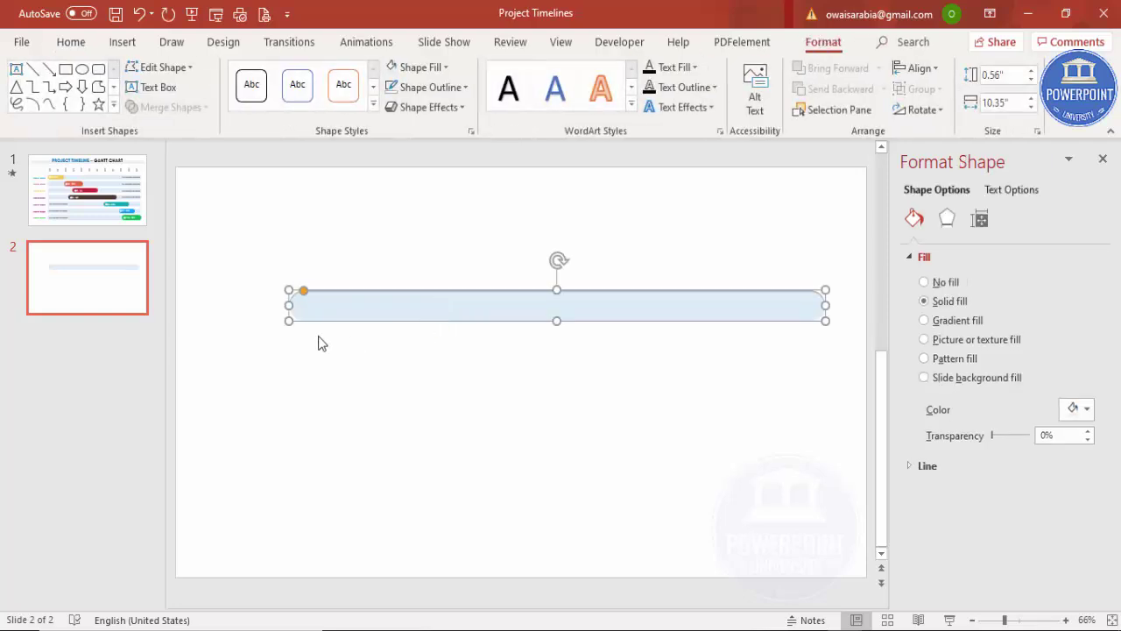
click(244, 331)
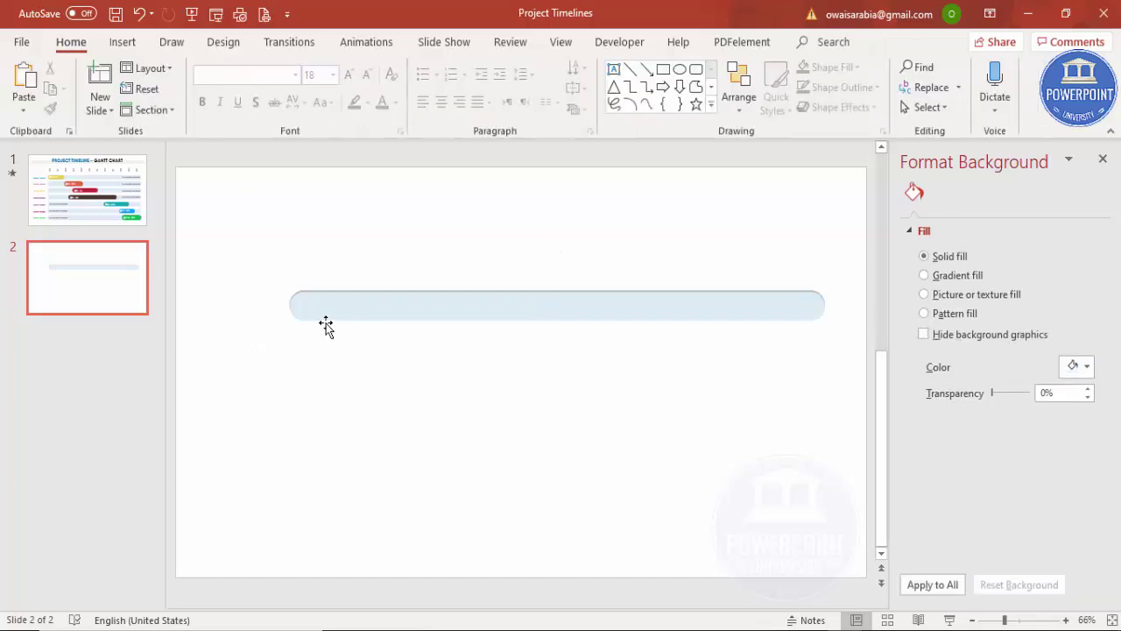
click(391, 309)
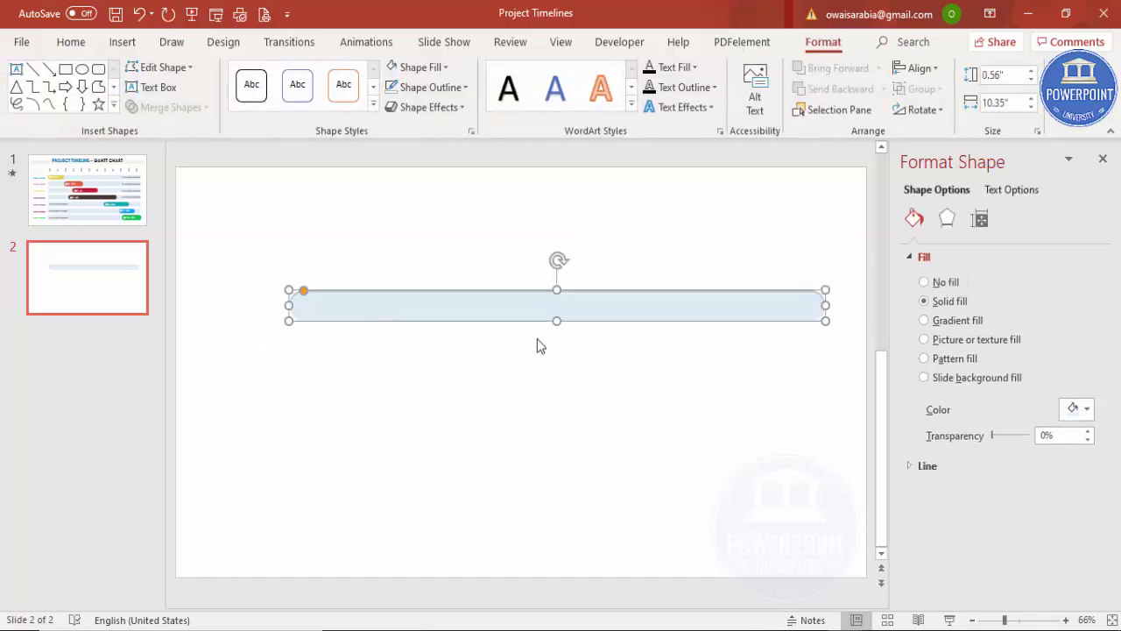
drag(452, 326, 427, 362)
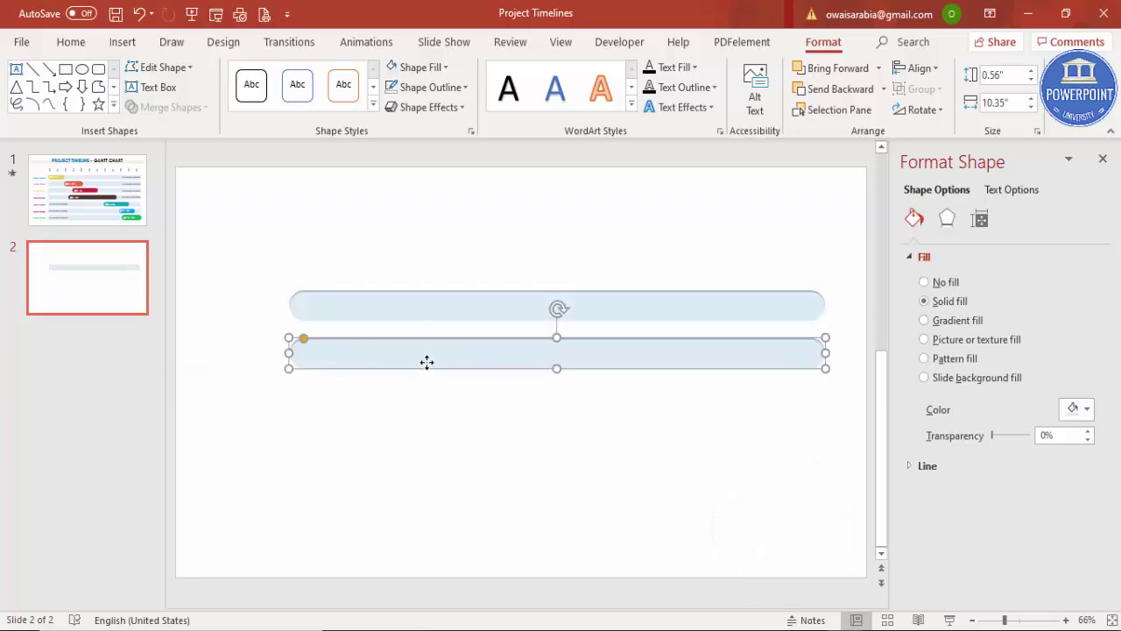
key(ctrl+d)
key(ctrl+d)
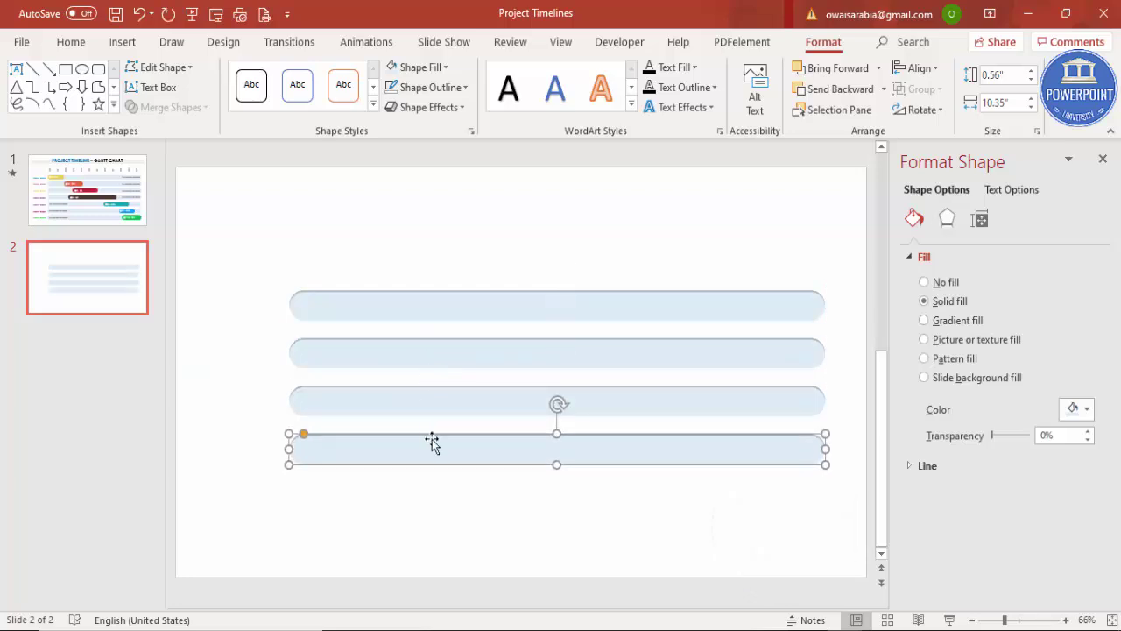
click(426, 485)
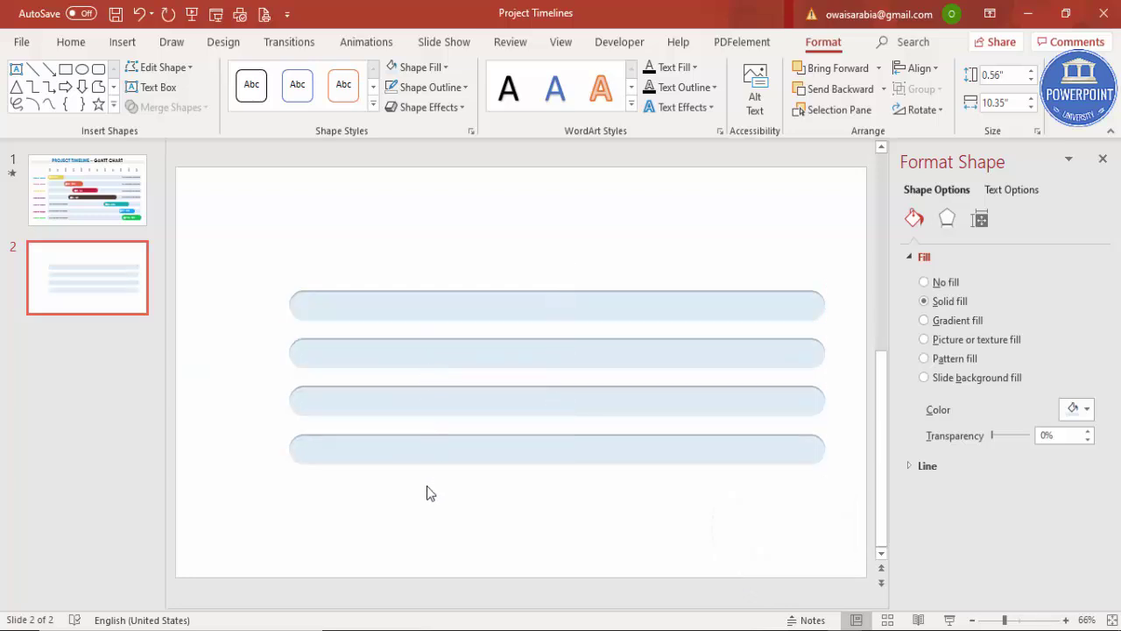
- Compare with the sample Gantt chart slide, then return to the four-bar slide ready to insert objects
click(115, 210)
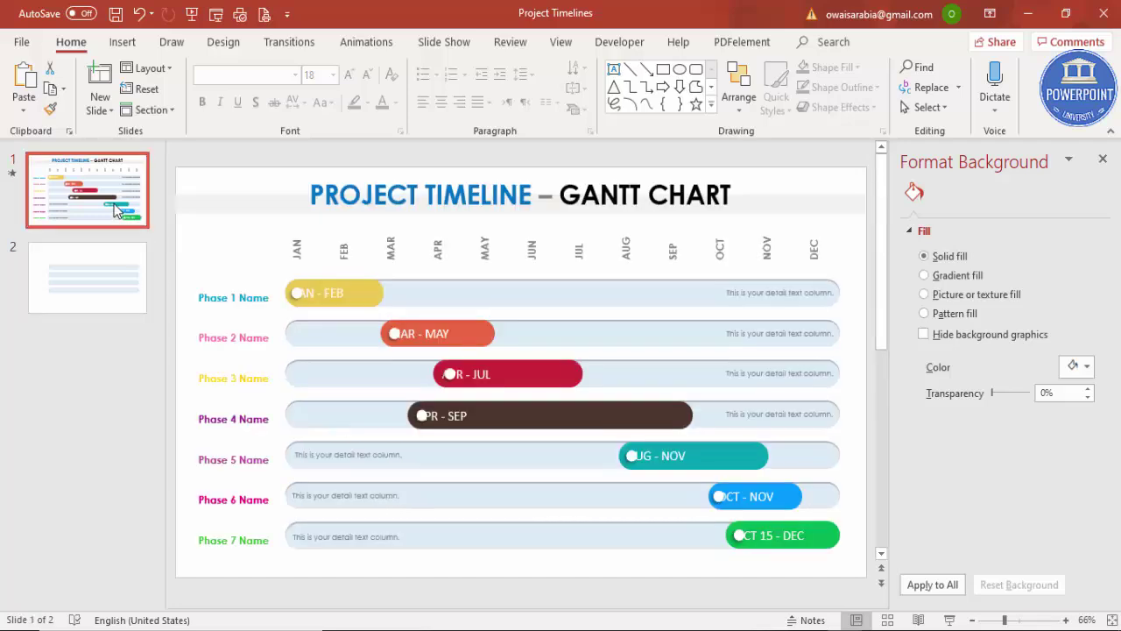
click(136, 285)
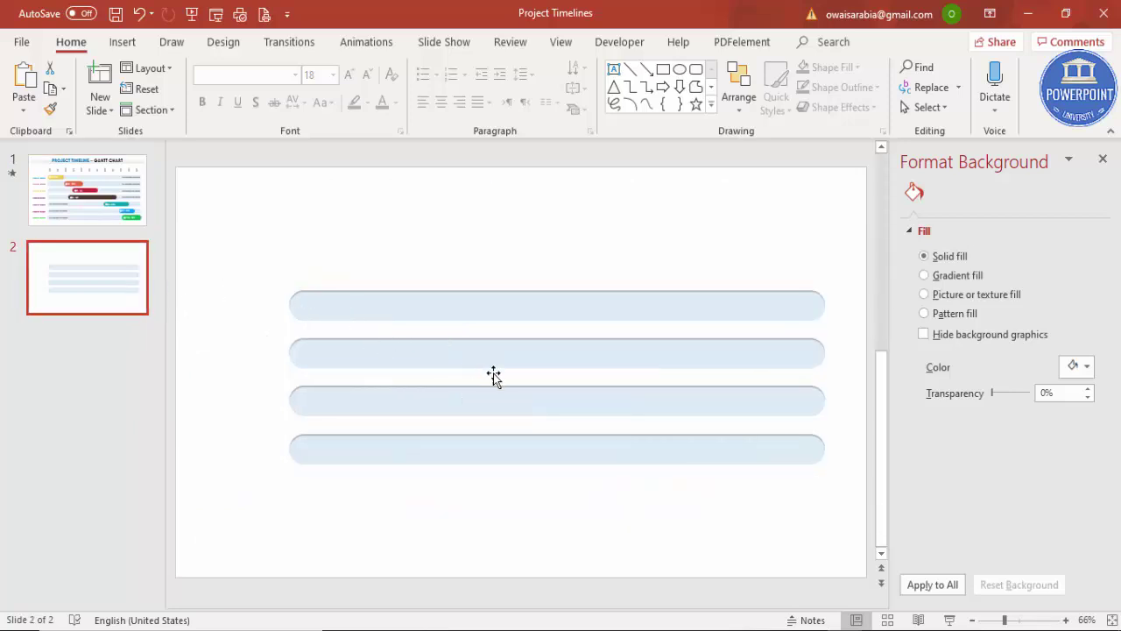
click(122, 42)
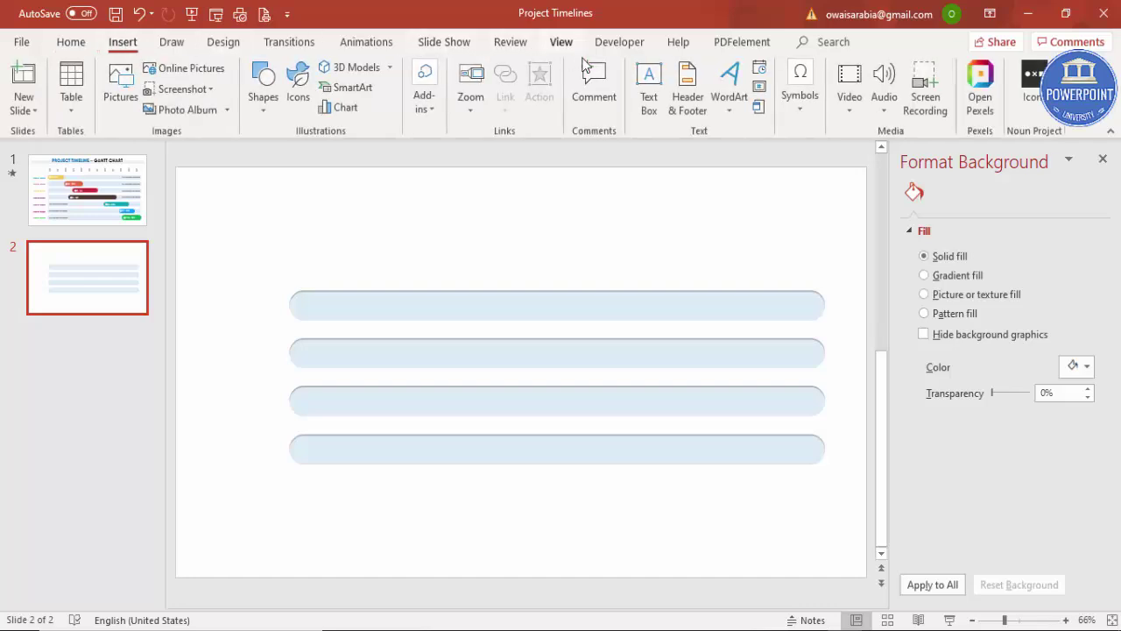
- Add a PROJECT 1 text box to the left of the top bar, aligned with it
click(649, 76)
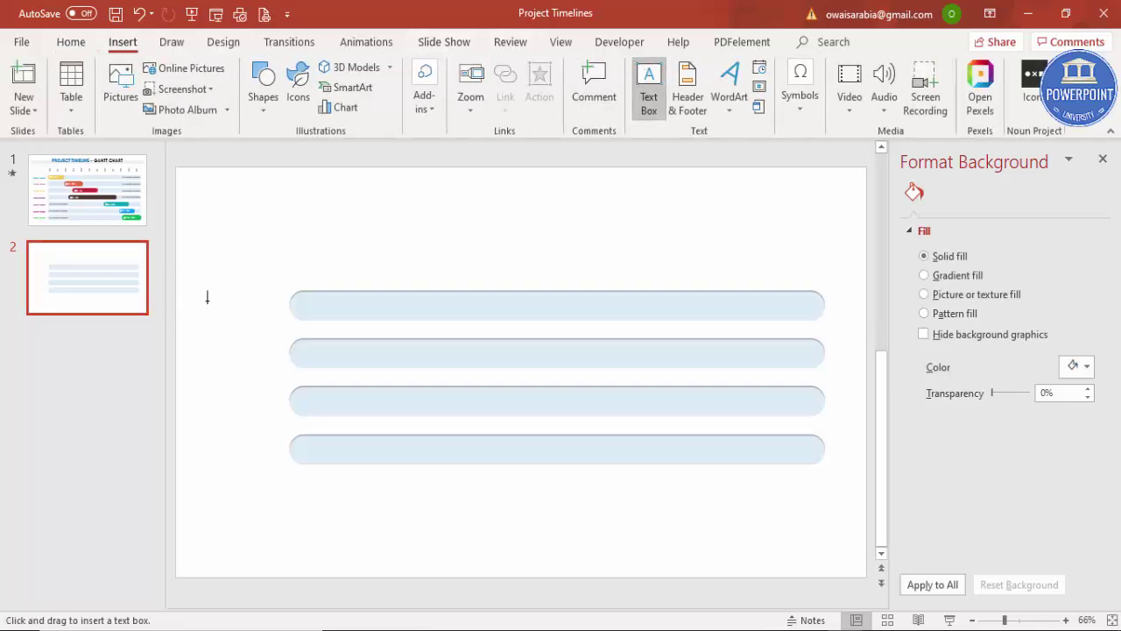
drag(203, 290, 284, 313)
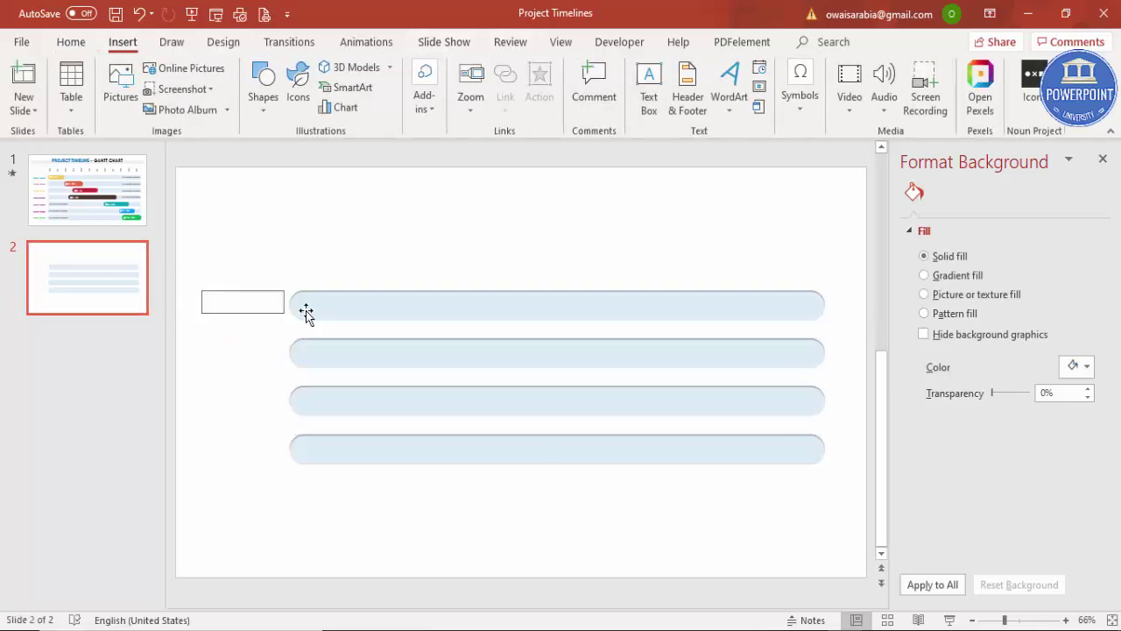
text(PROJECT 1)
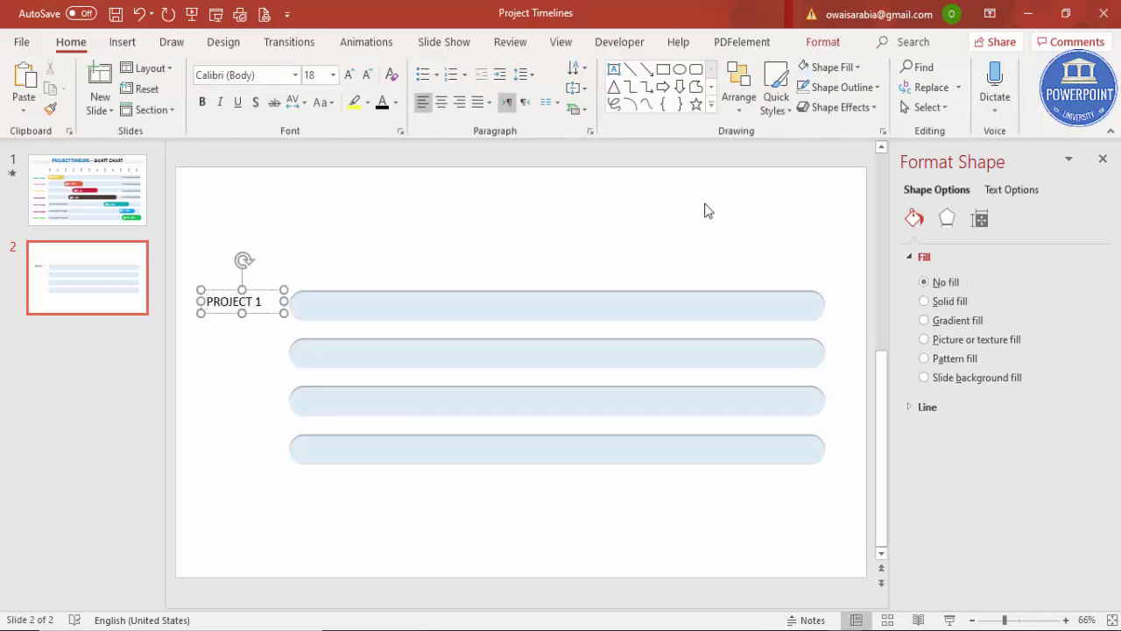
drag(264, 295, 263, 363)
- Duplicate the label for the lower bars and renumber the copies, starting with 4 and 2
key(ctrl+d)
key(ctrl+d)
key(ctrl+d)
key(F2)
key(BackSpace)
text(4)
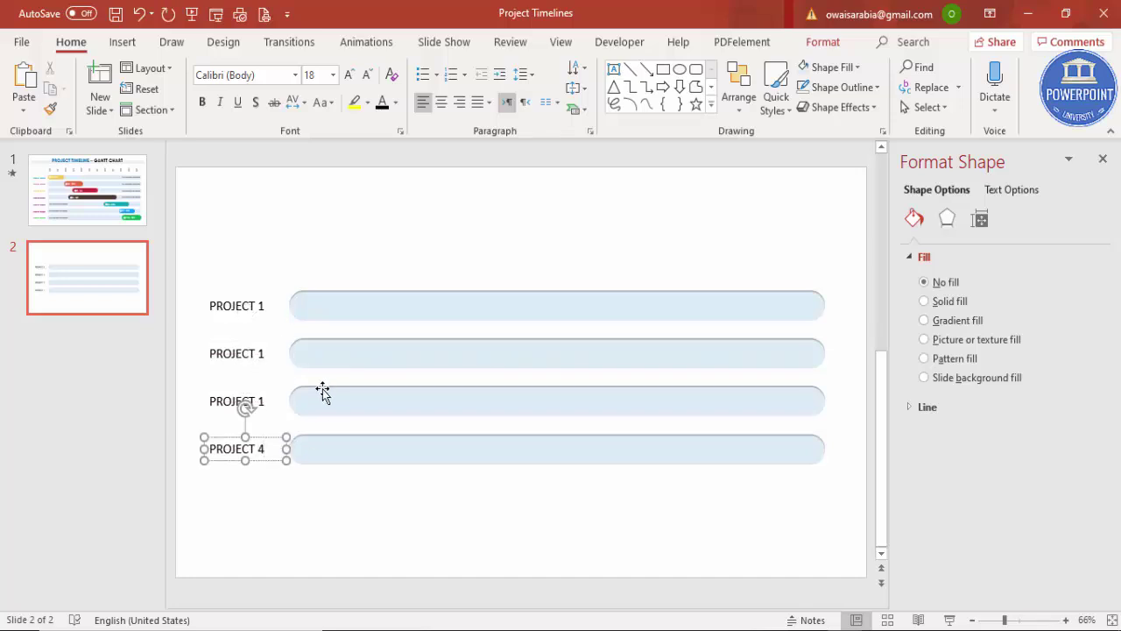
click(259, 401)
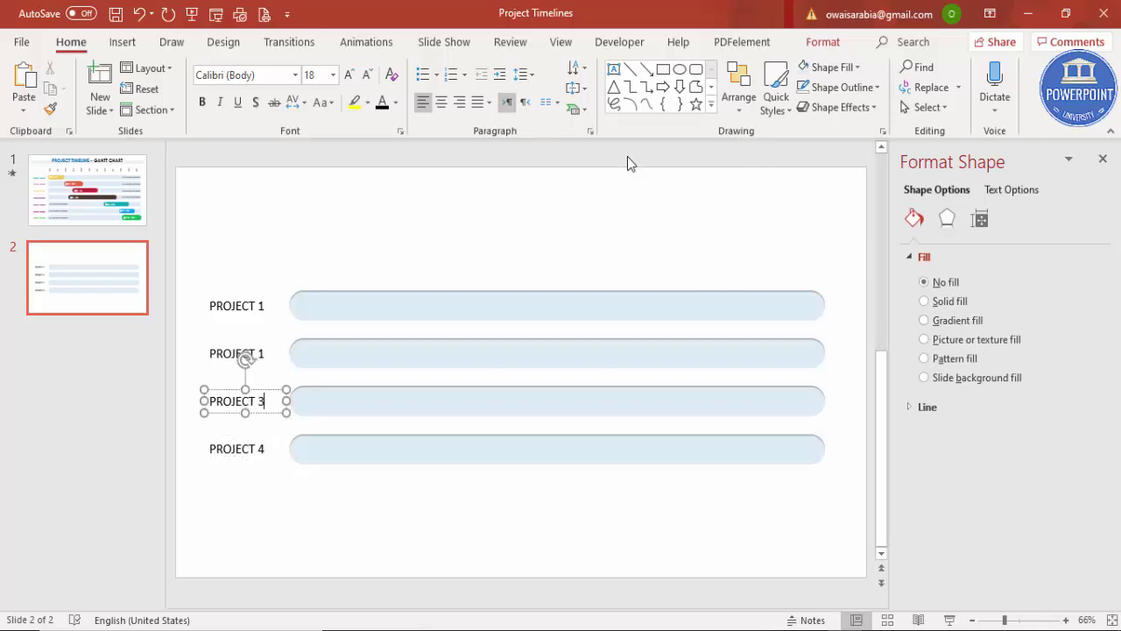
click(264, 354)
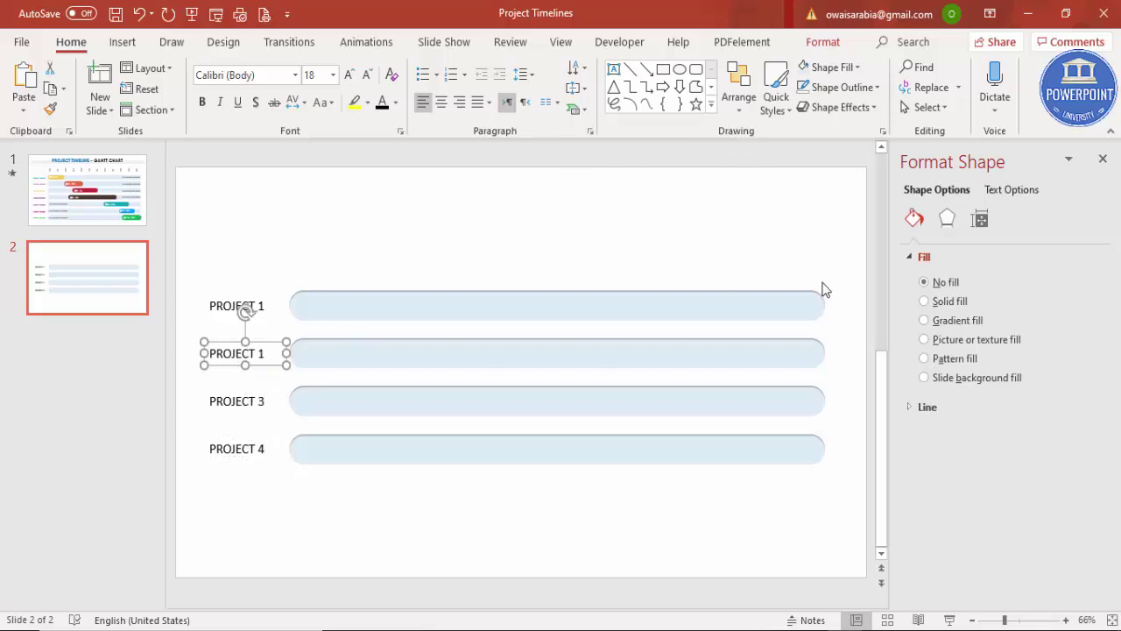
click(259, 354)
key(Delete)
- Finish the PROJECT 2 label and make all four labels bold 14 pt Century Gothic
text(2)
click(375, 221)
drag(375, 222, 155, 535)
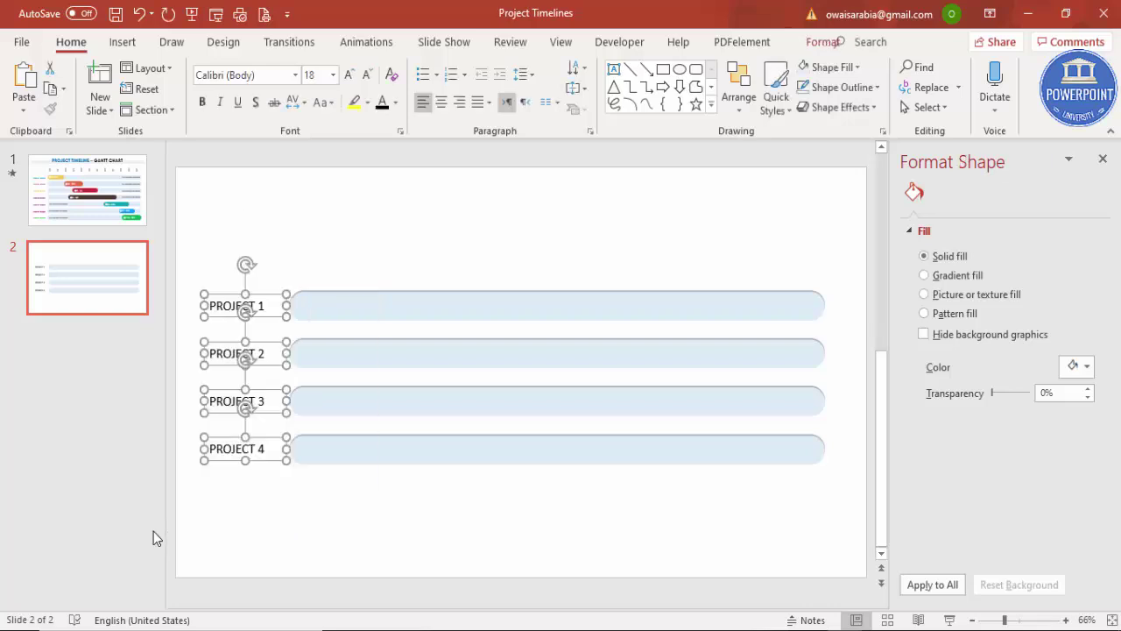
click(268, 70)
text(Century Gothic)
key(Return)
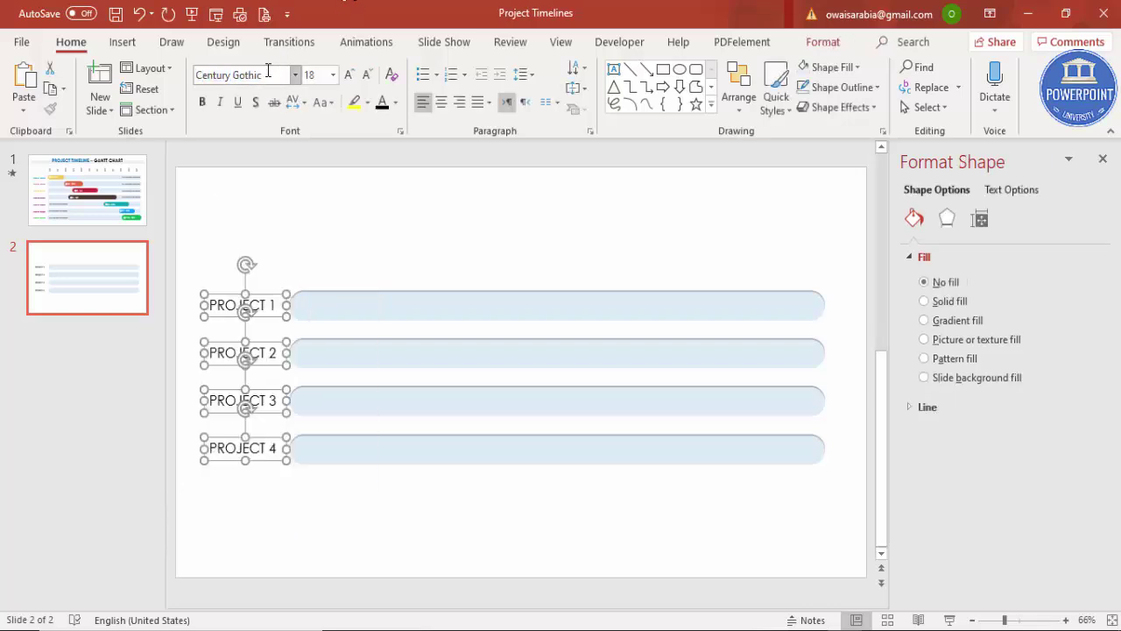
click(368, 75)
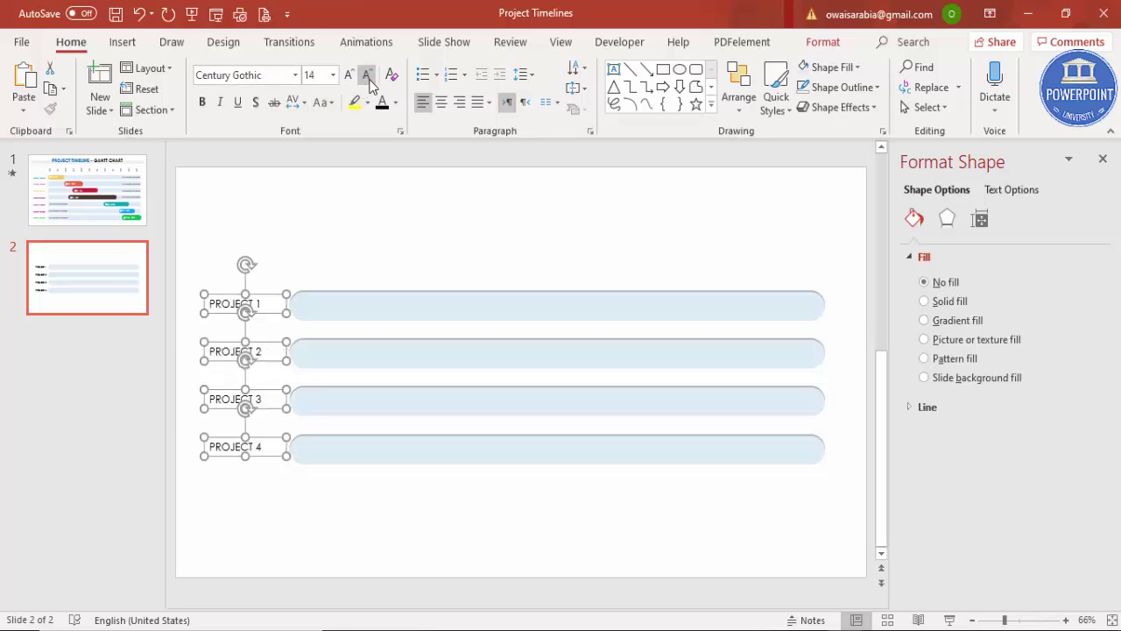
click(204, 107)
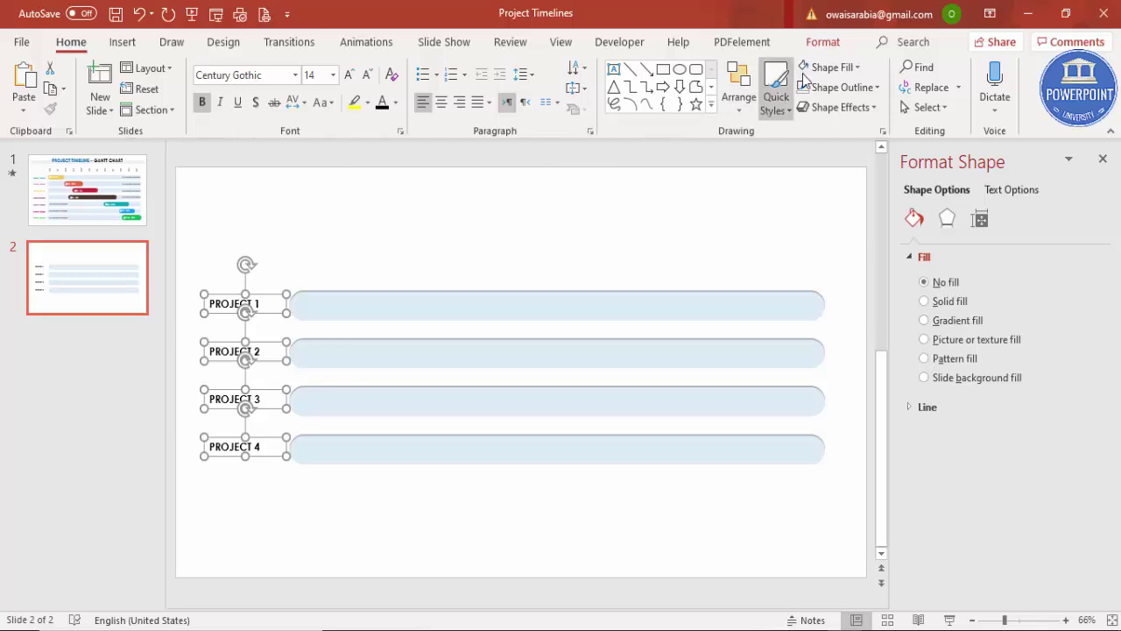
- Align the four PROJECT labels' left edges, then start a new text box
click(823, 42)
click(915, 67)
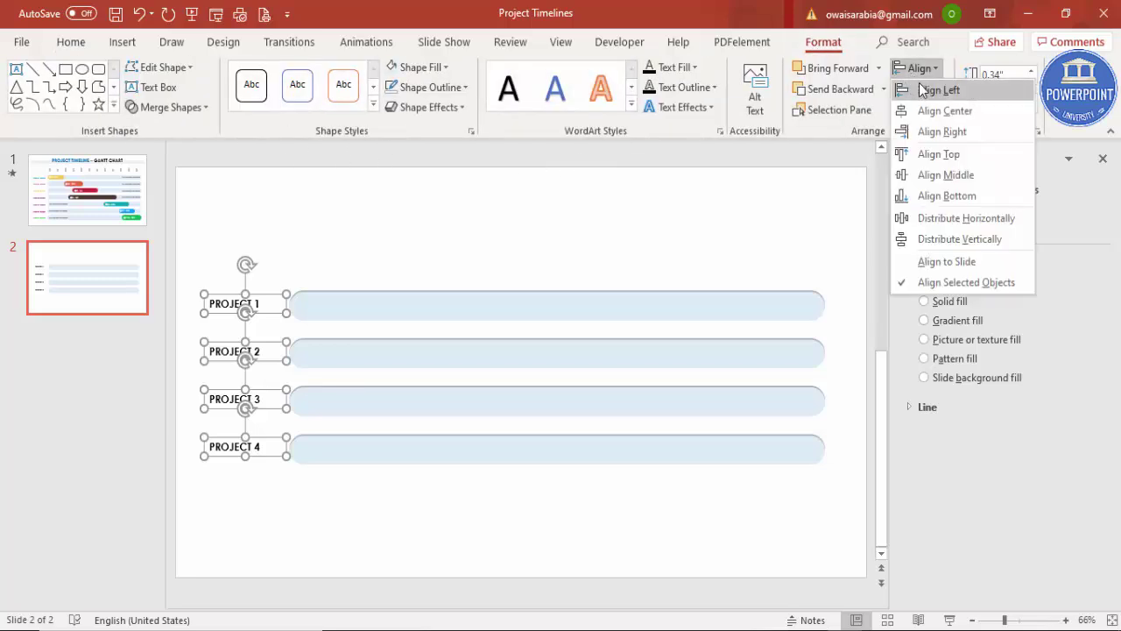
click(922, 90)
click(441, 222)
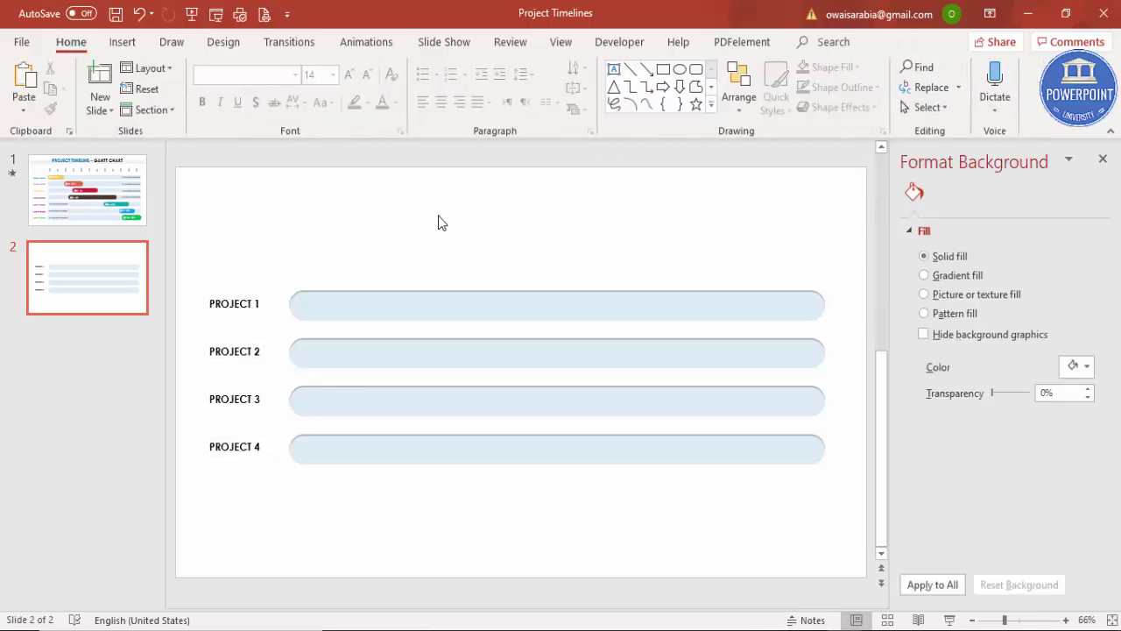
click(125, 44)
click(648, 87)
- Add a JAN label above the bars' left end, rotated 270° and resized narrow and tall
drag(321, 209, 402, 239)
text(JAN)
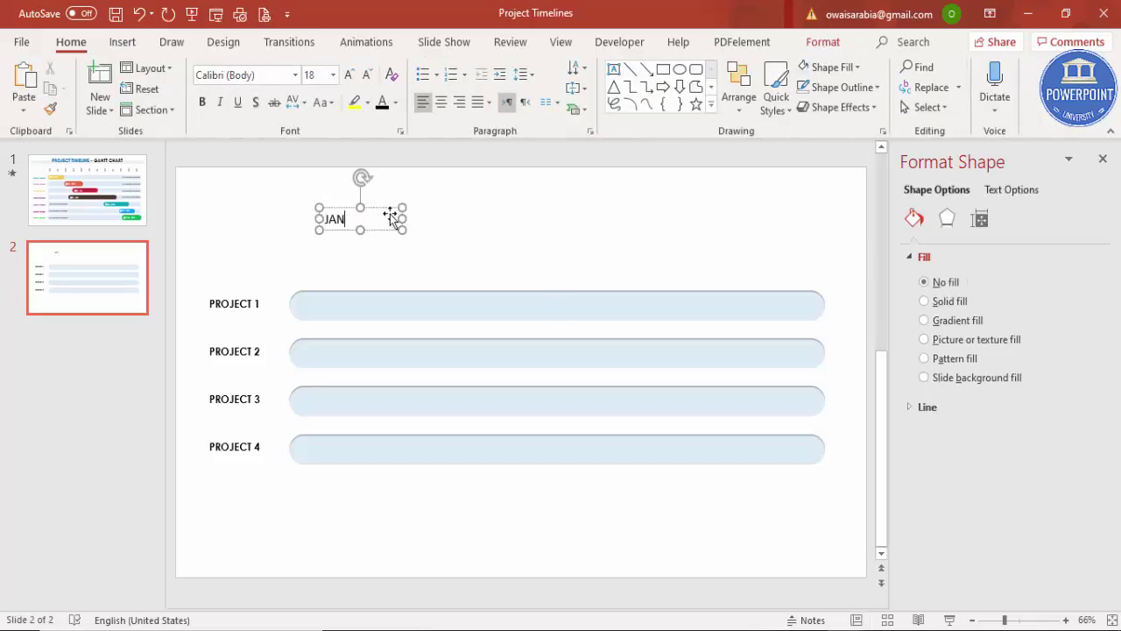
click(369, 210)
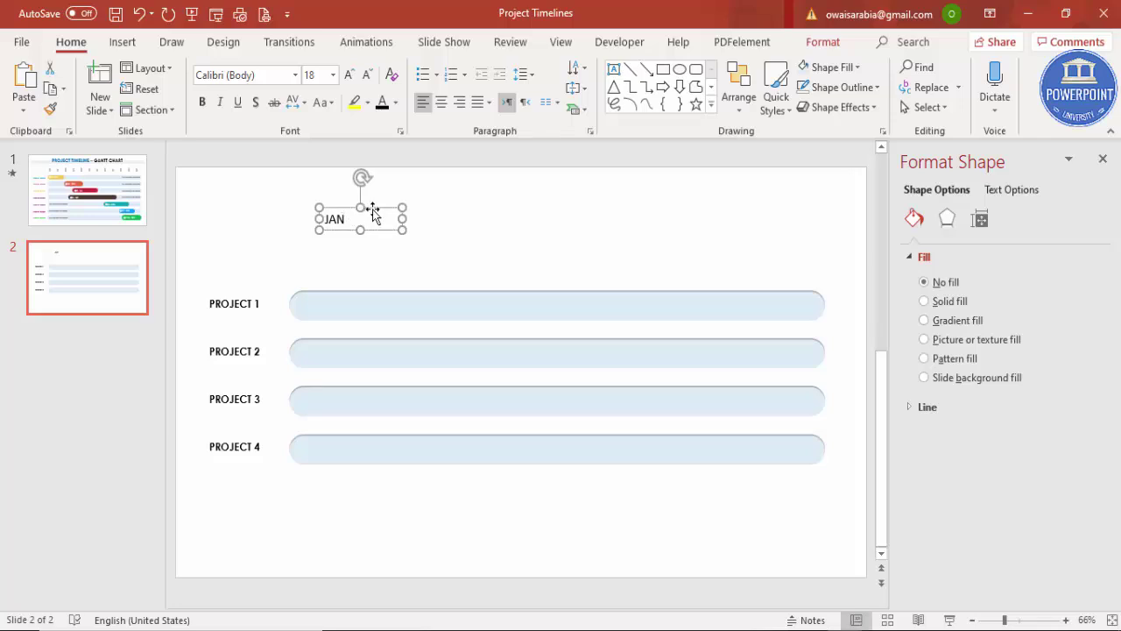
click(577, 74)
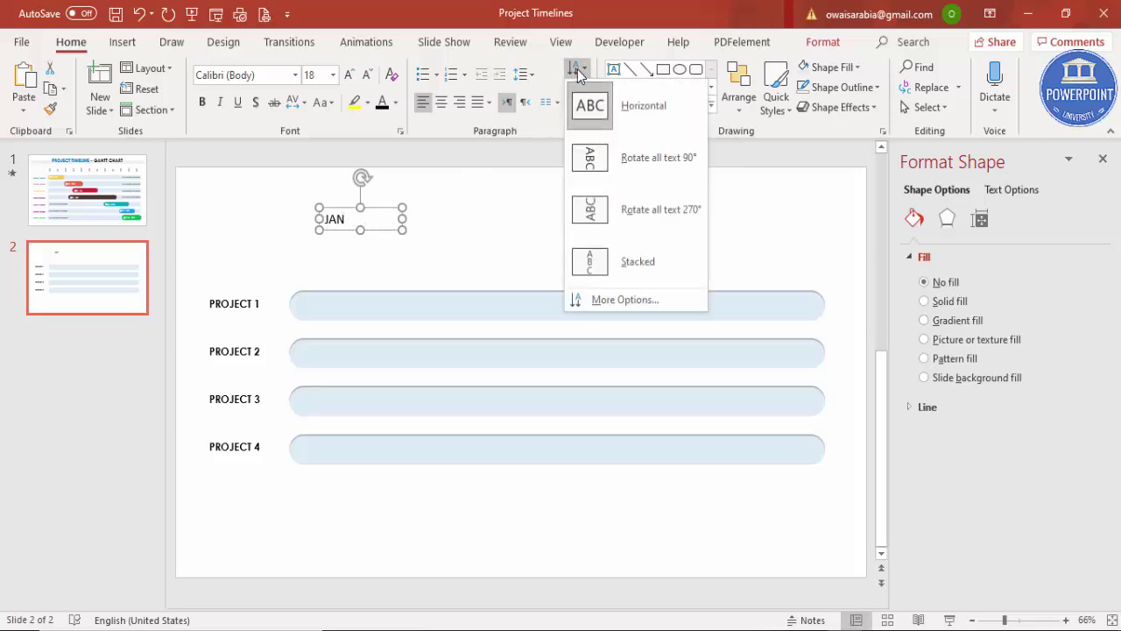
click(613, 216)
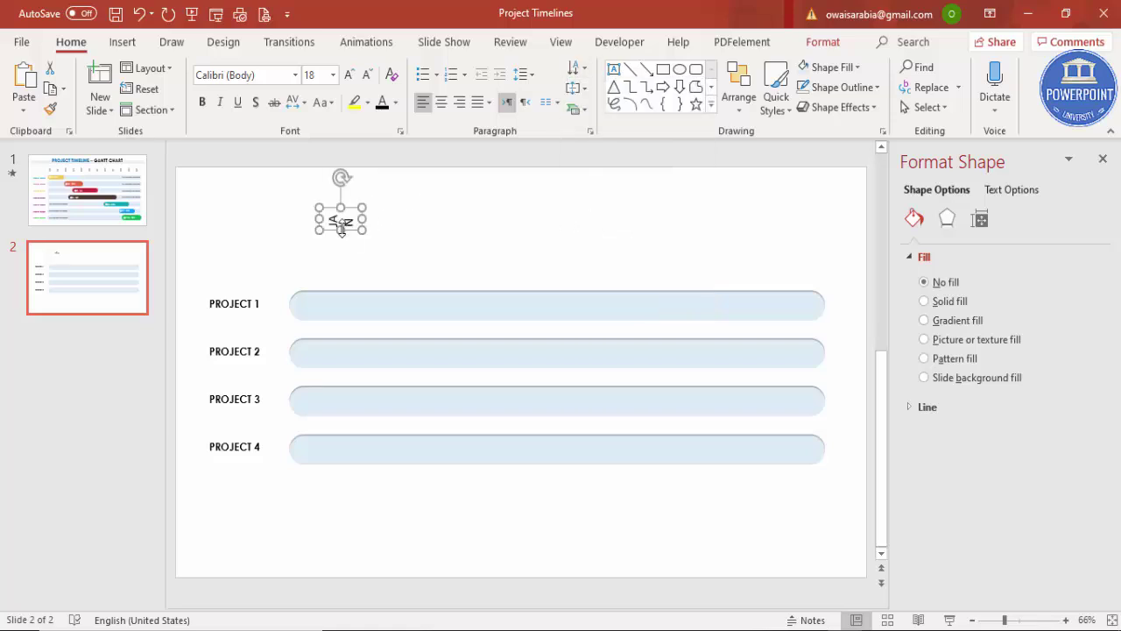
mouse_move(347, 227)
mouse_down()
mouse_move(340, 253)
mouse_move(336, 220)
mouse_move(318, 236)
mouse_move(327, 250)
mouse_move(346, 242)
mouse_up()
click(366, 256)
click(340, 232)
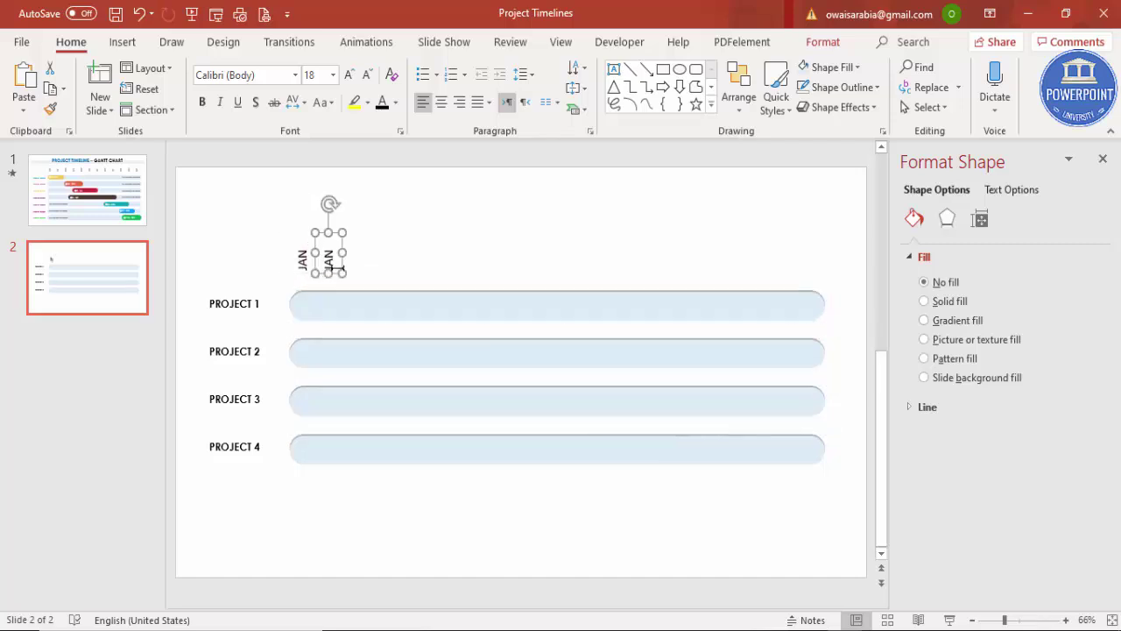
- Turn the copied label into FEB and duplicate it across the top of the tracks
double_click(331, 258)
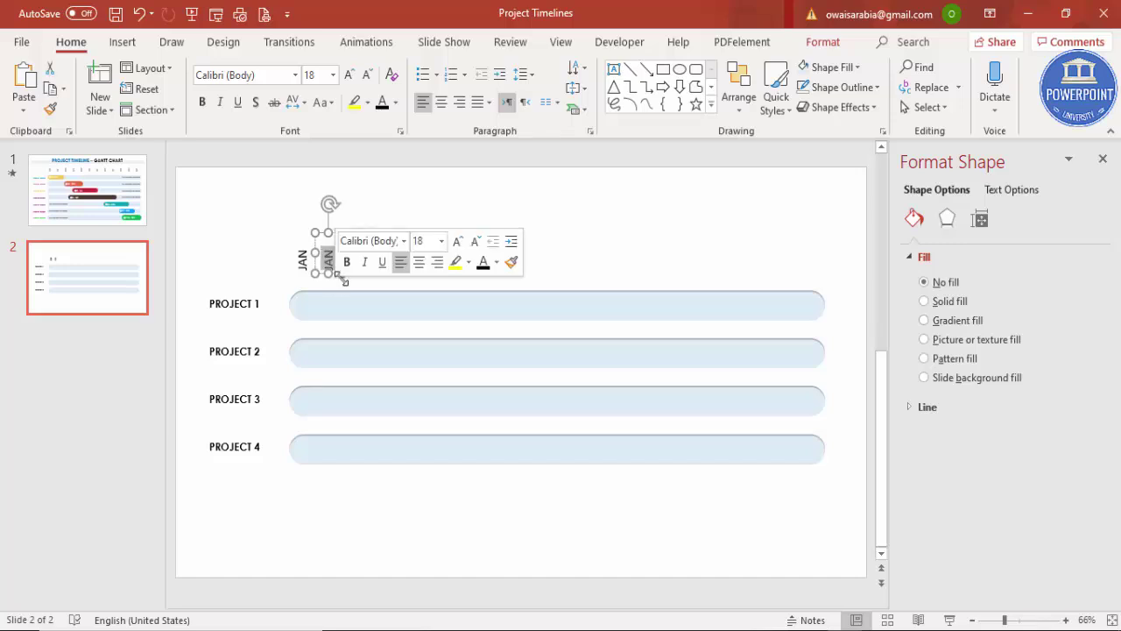
key(Delete)
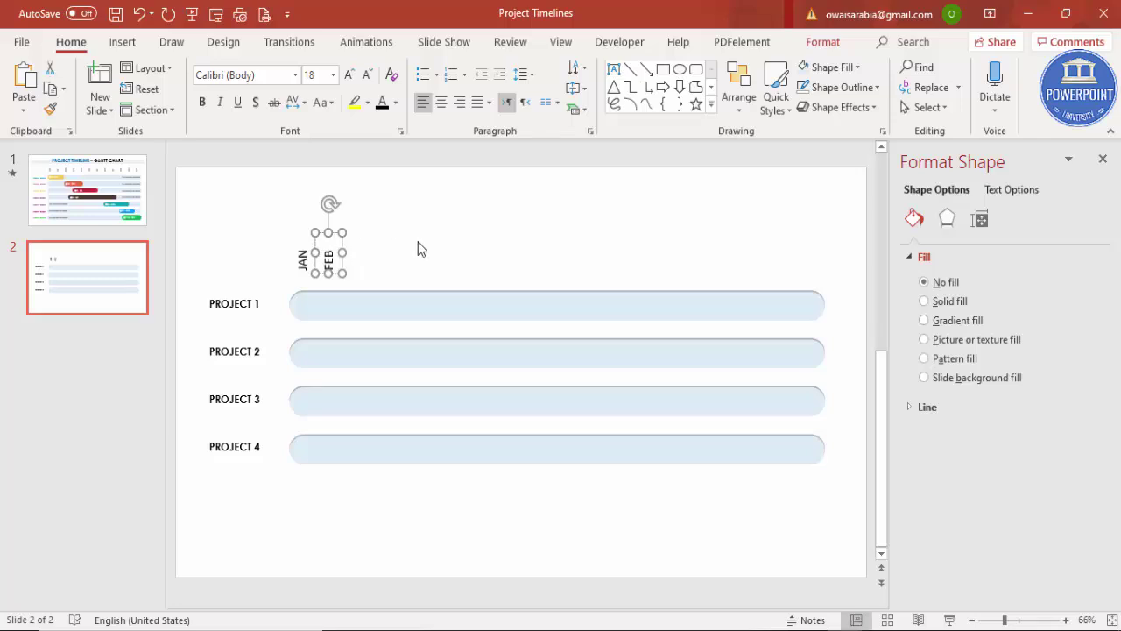
key(ctrl+d)
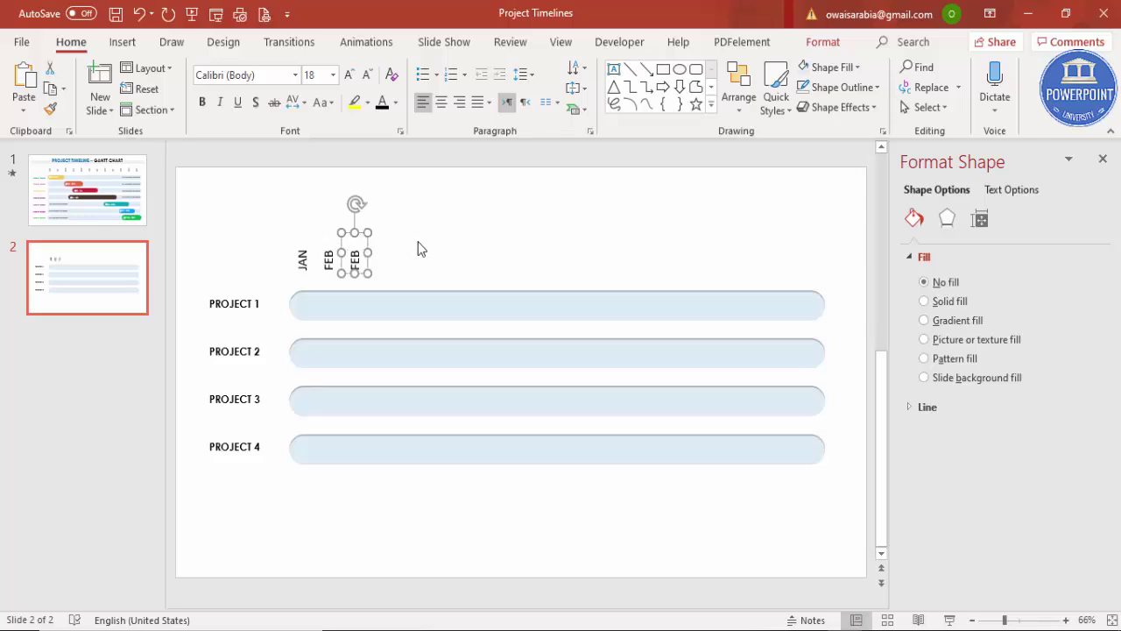
key(ctrl+d)
key(ctrl+d)
key(ctrl+d)
key(ctrl+d)
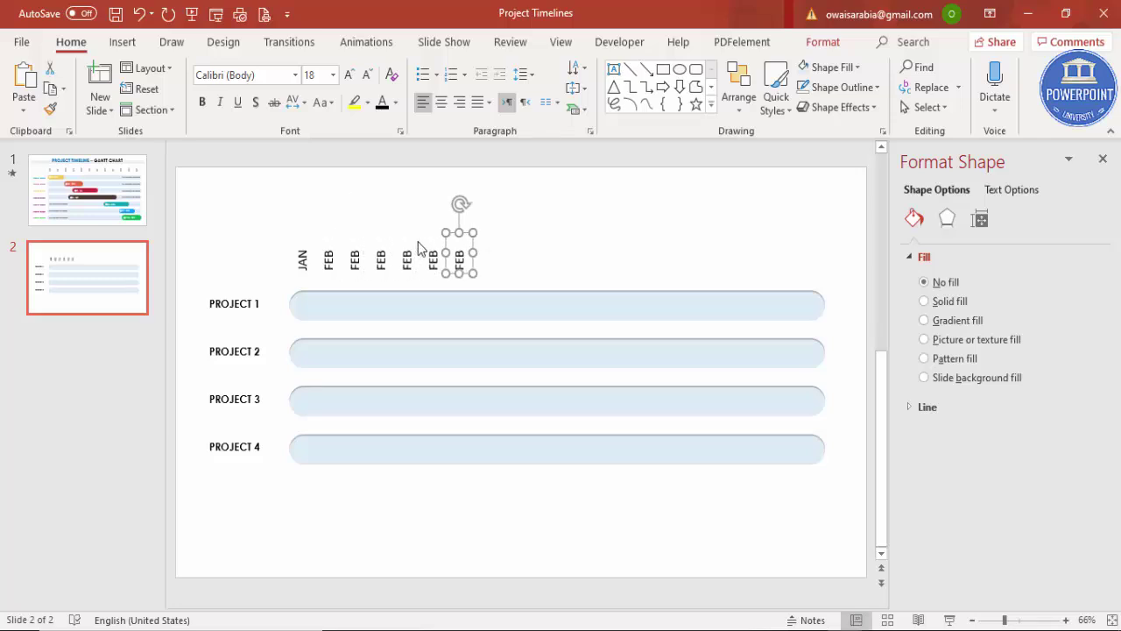
key(ctrl+d)
key(ctrl+d)
key(ctrl+d)
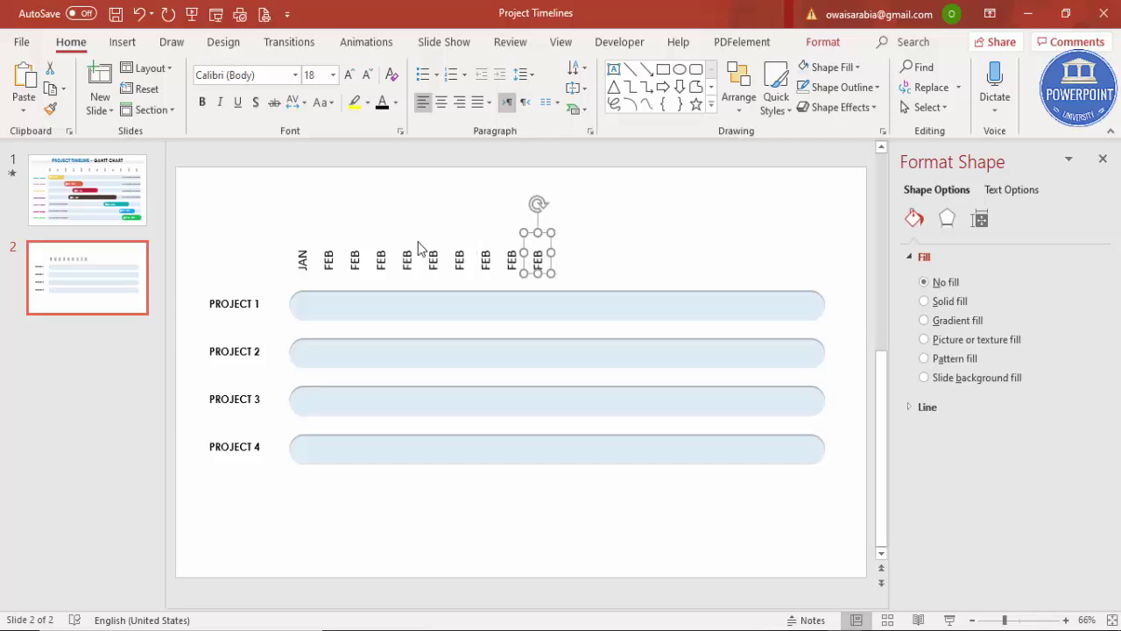
key(ctrl+d)
key(ctrl+d)
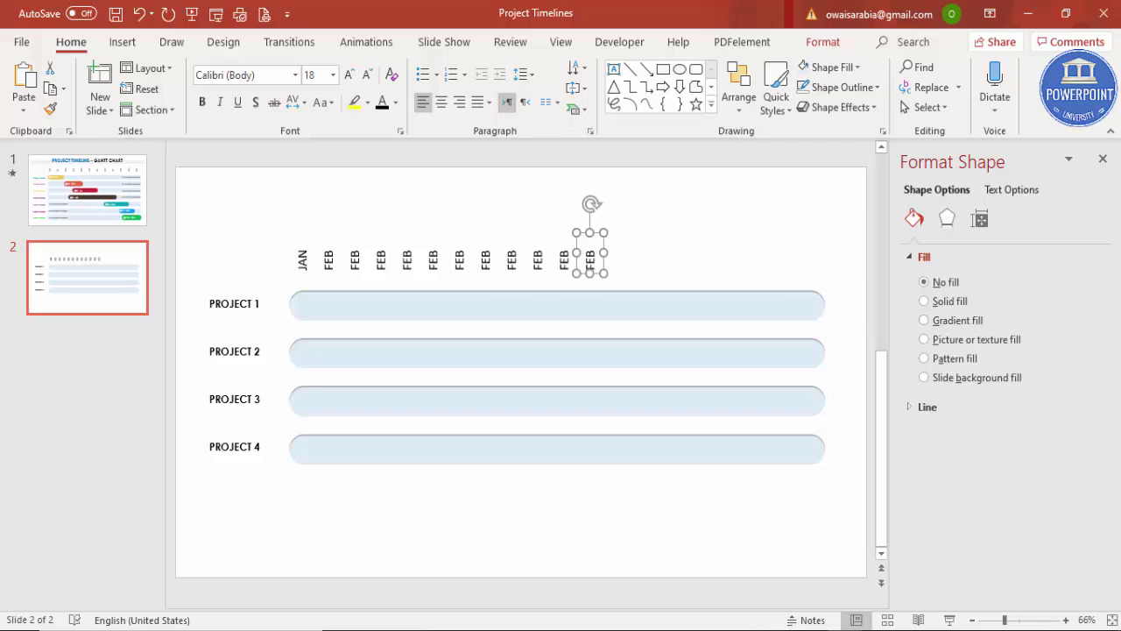
- Shift the last month label above the bars' right end and rename it DEC
key(Right)
key(Right)
key(Right)
key(Right)
key(Right)
key(Right)
key(Right)
key(Right)
key(Right)
key(Right)
key(Right)
key(Right)
key(Right)
key(Right)
key(Right)
key(Right)
key(Right)
key(Right)
key(Right)
key(Right)
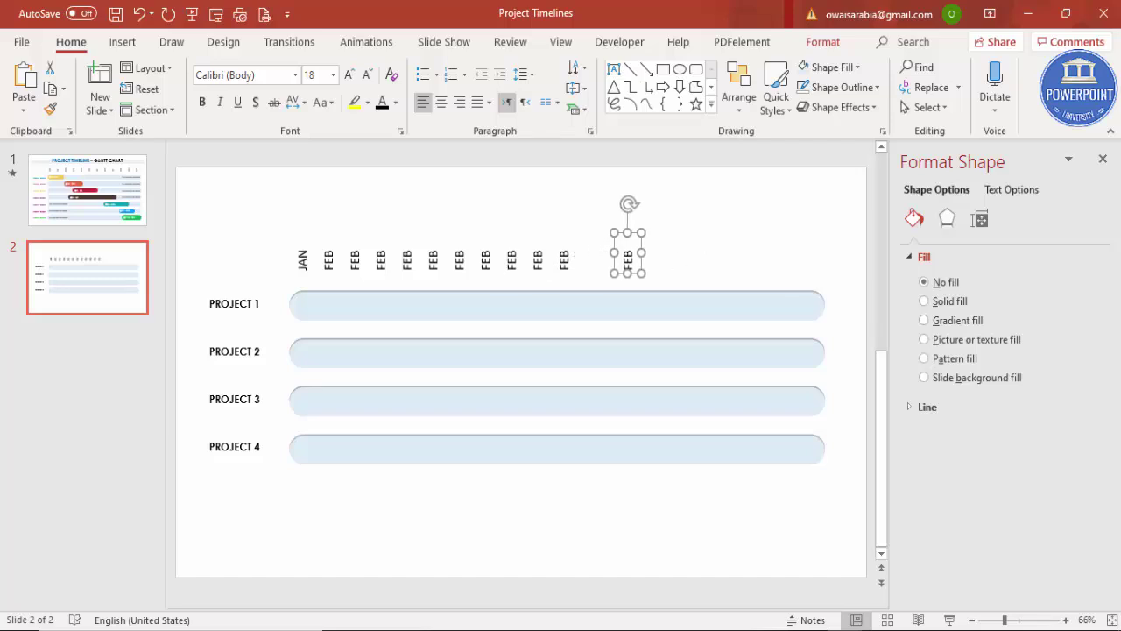
key(Right)
key(Right)
key(Right)
key(Right)
key(Right)
key(Right)
key(Right)
key(Right)
key(Right)
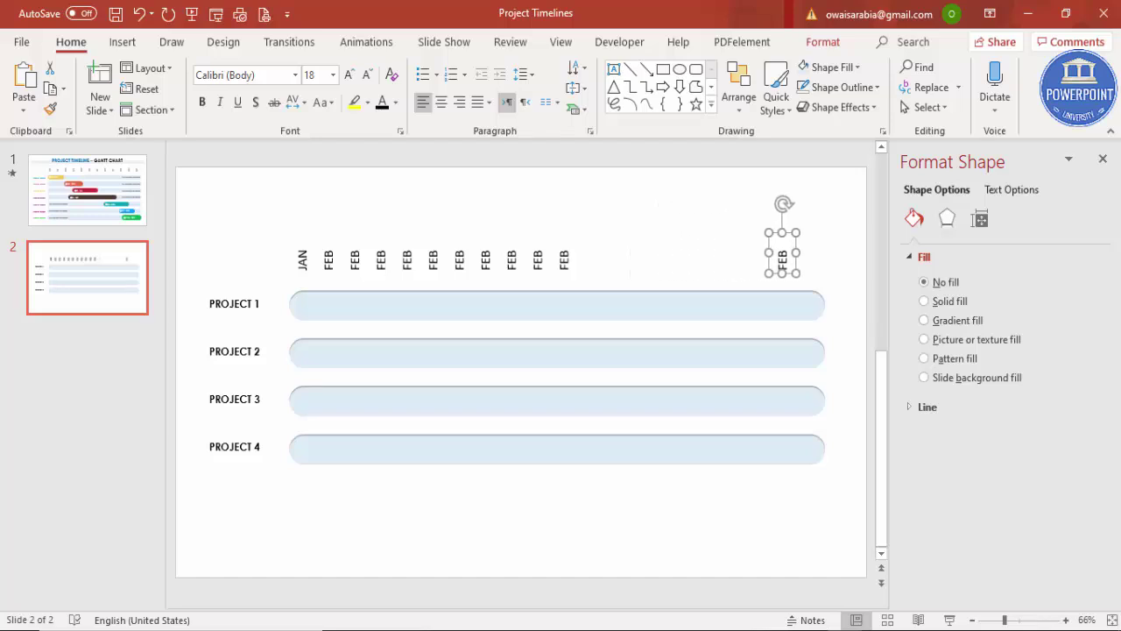
key(Right)
key(Right)
key(Right)
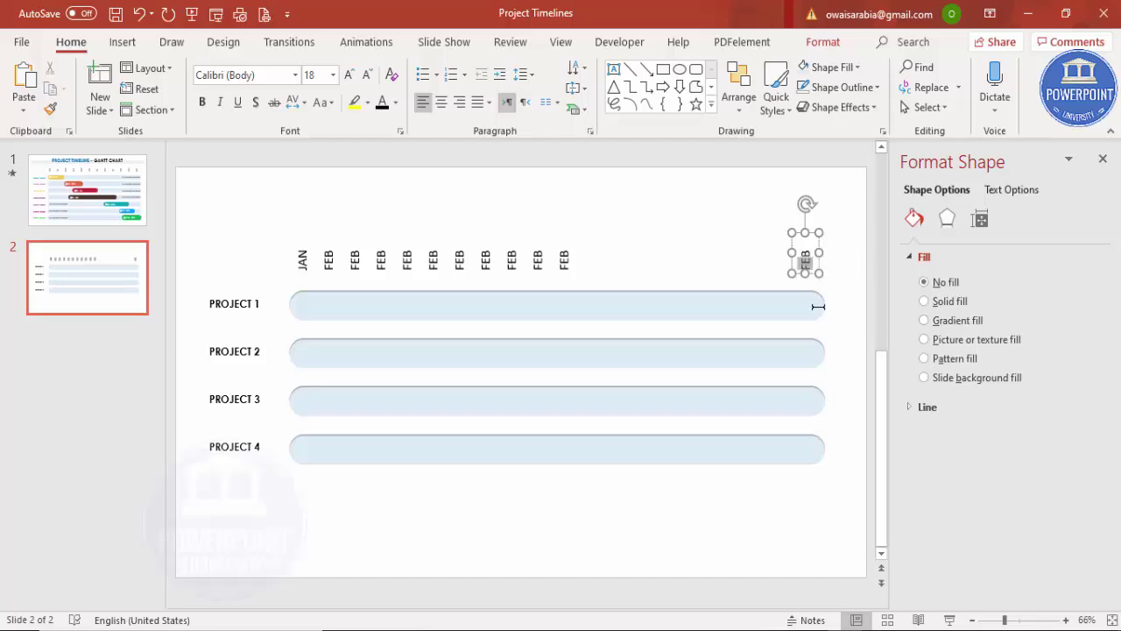
double_click(804, 255)
text(DEC)
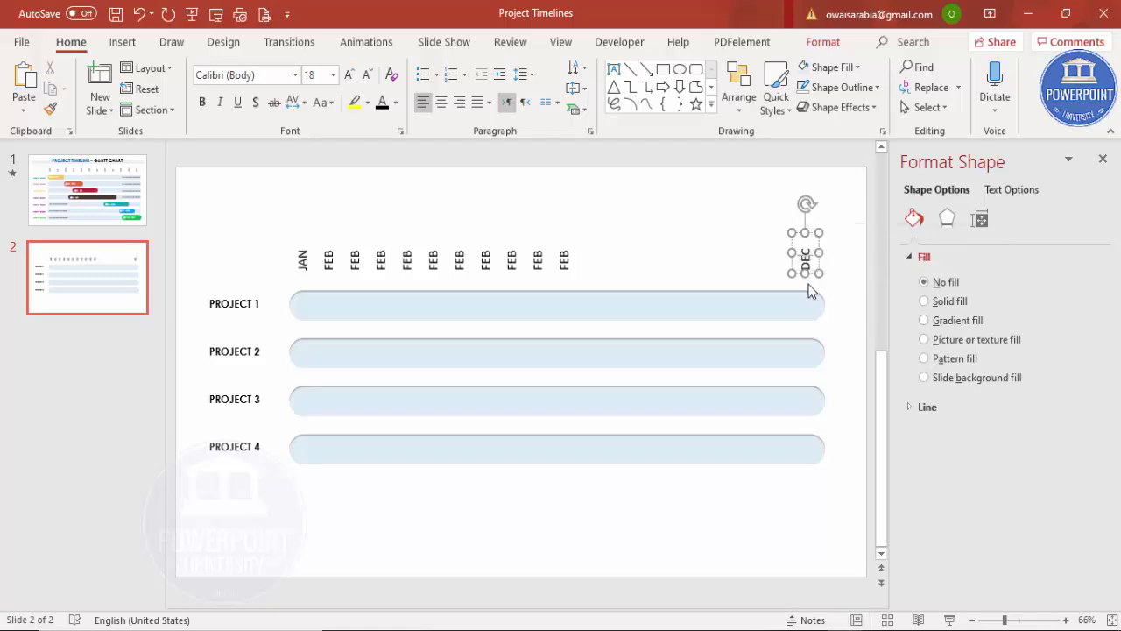
click(263, 225)
- Select all twelve month labels together
click(576, 272)
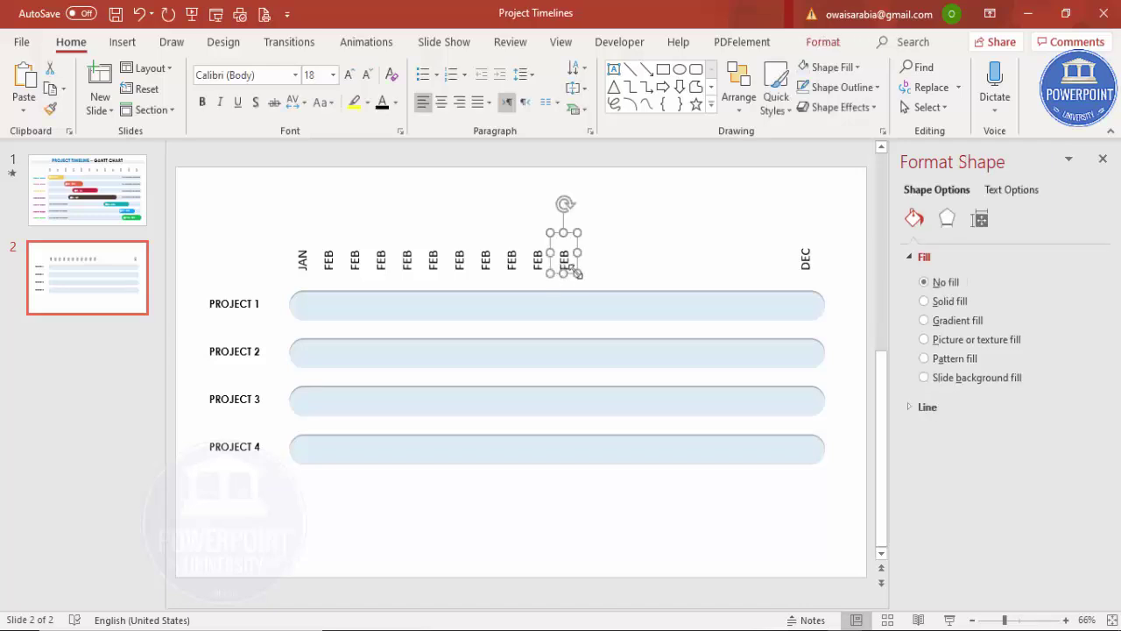
click(255, 211)
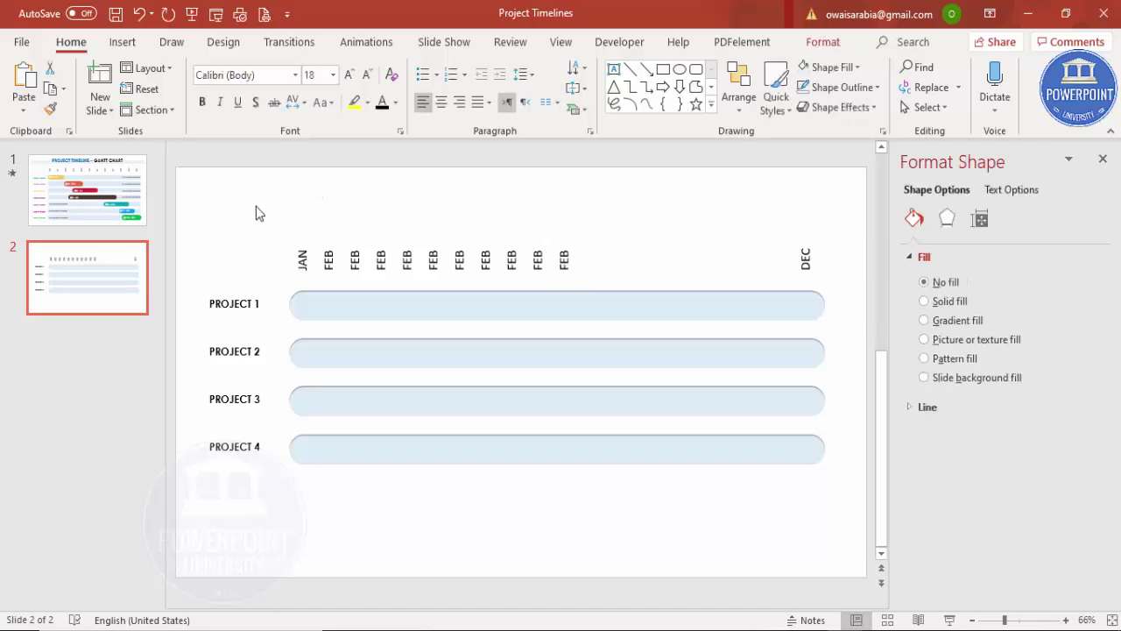
drag(239, 207, 873, 288)
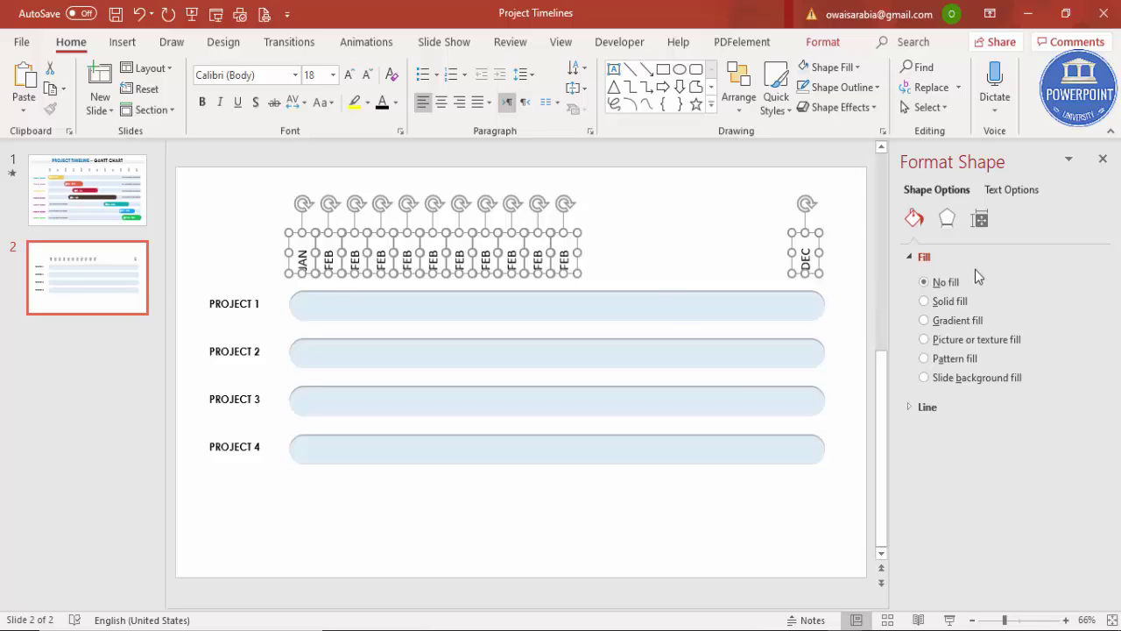
- Distribute the selected month labels horizontally so JAN through DEC are evenly spaced
click(824, 42)
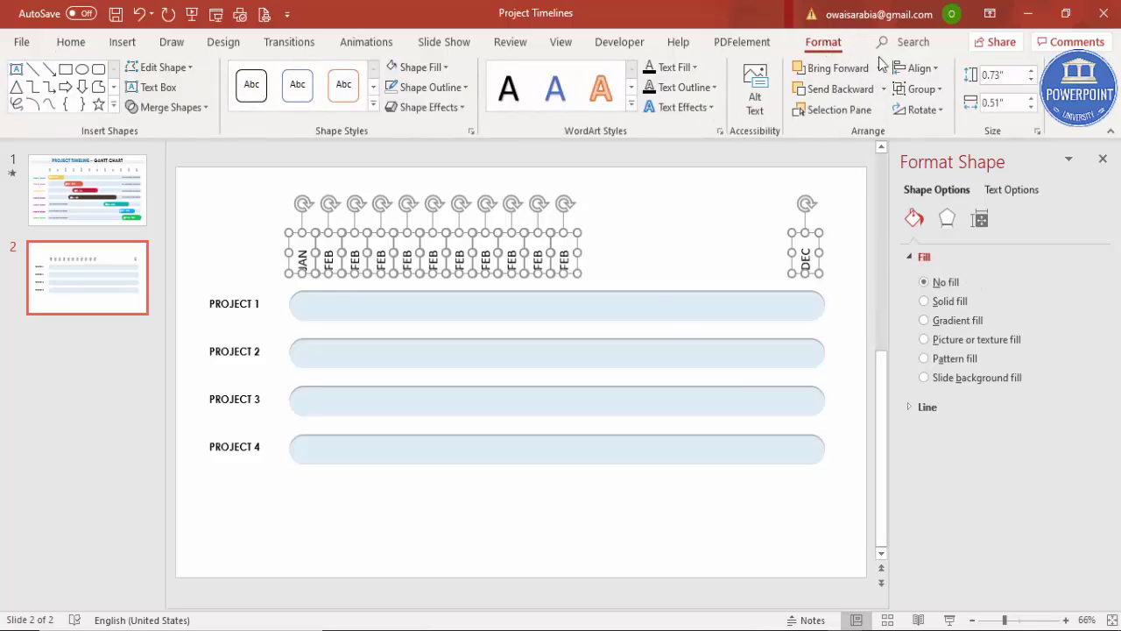
click(920, 69)
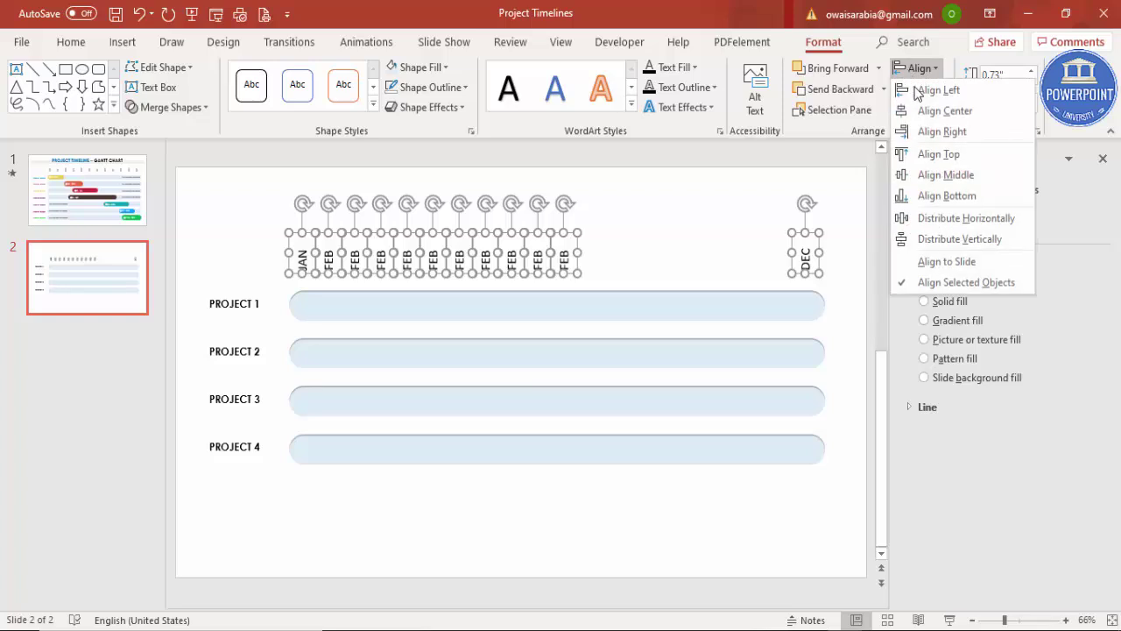
click(941, 219)
click(578, 501)
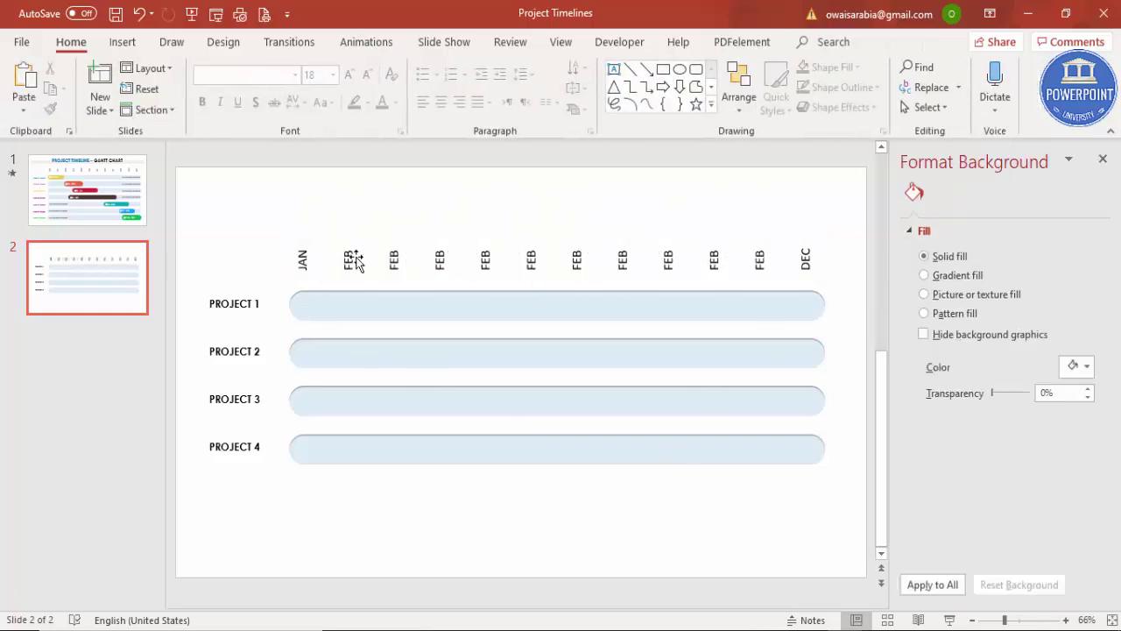
- Rename the third and fourth duplicate FEB labels to MAR and APR
double_click(395, 254)
text(MAR)
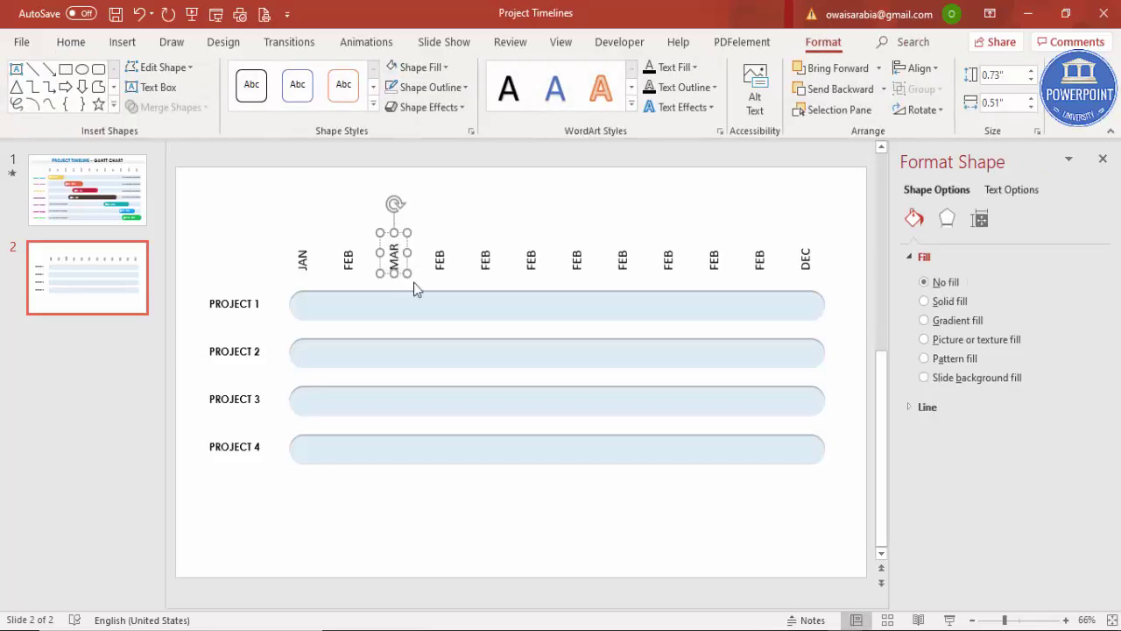
double_click(440, 257)
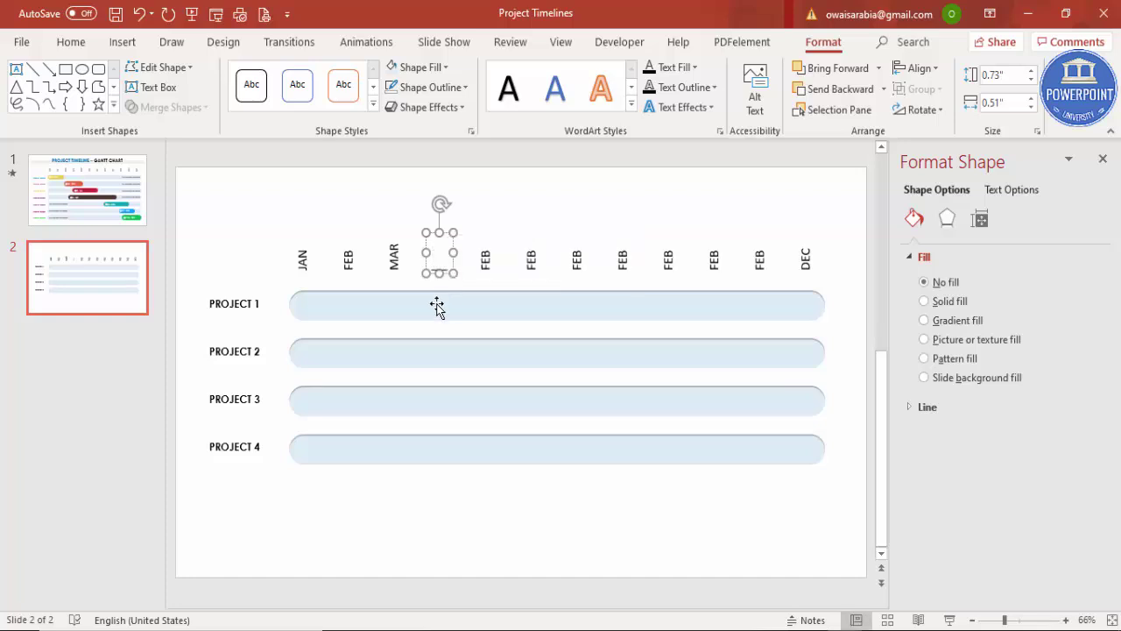
text(APR)
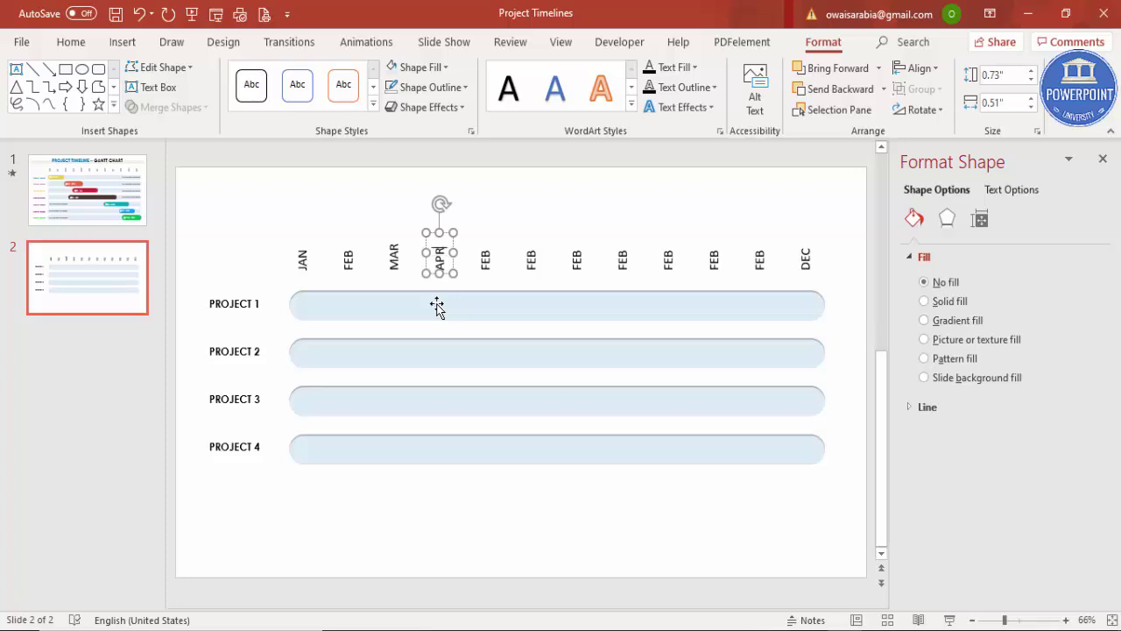
click(467, 511)
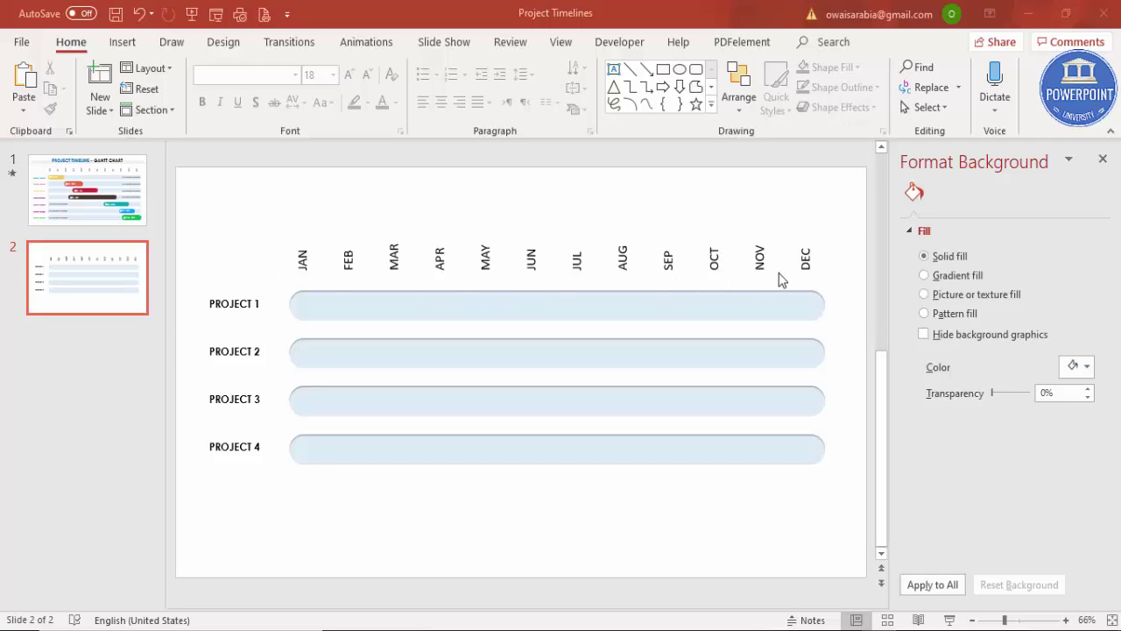
click(601, 307)
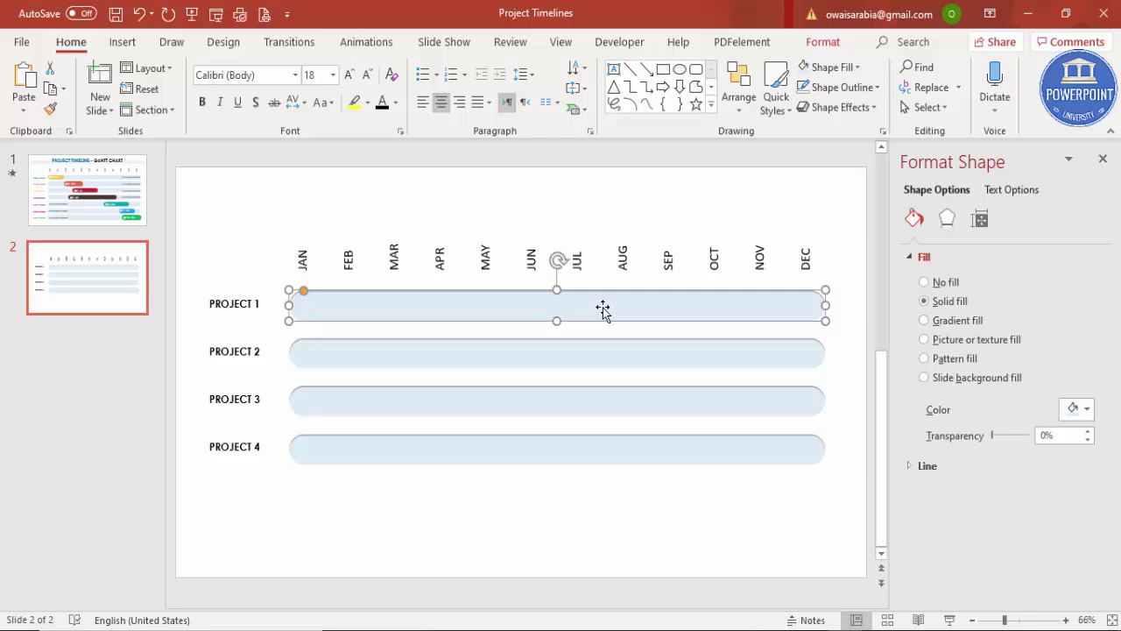
- Duplicate the Project 1 bar, move the copy below Project 4, and fill it red
key(ctrl+d)
drag(602, 313, 591, 497)
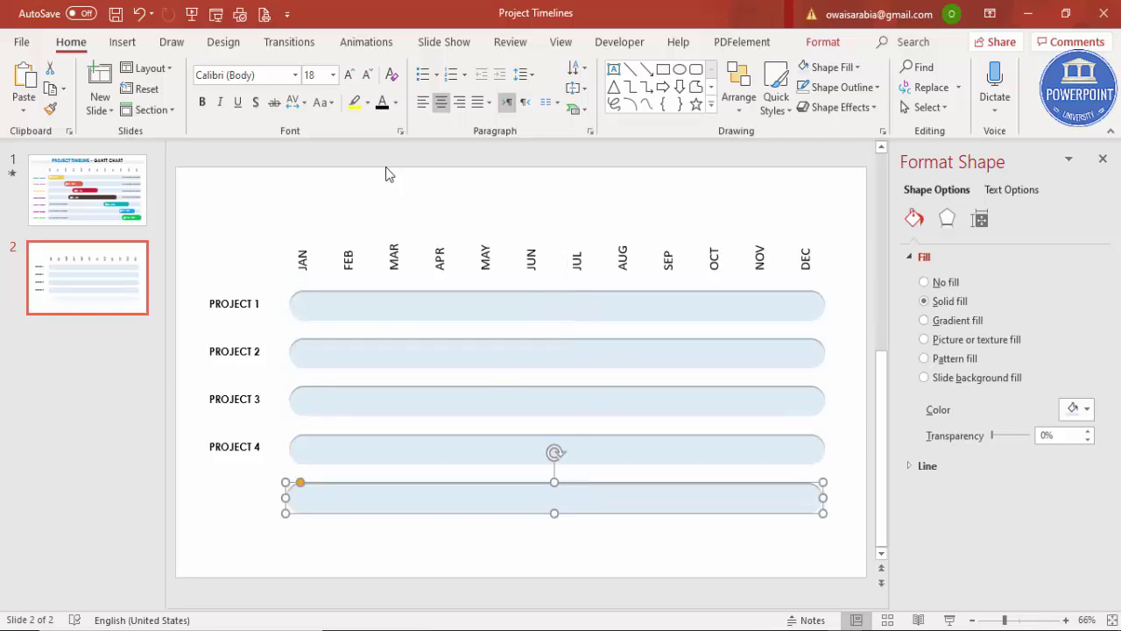
click(793, 42)
click(406, 71)
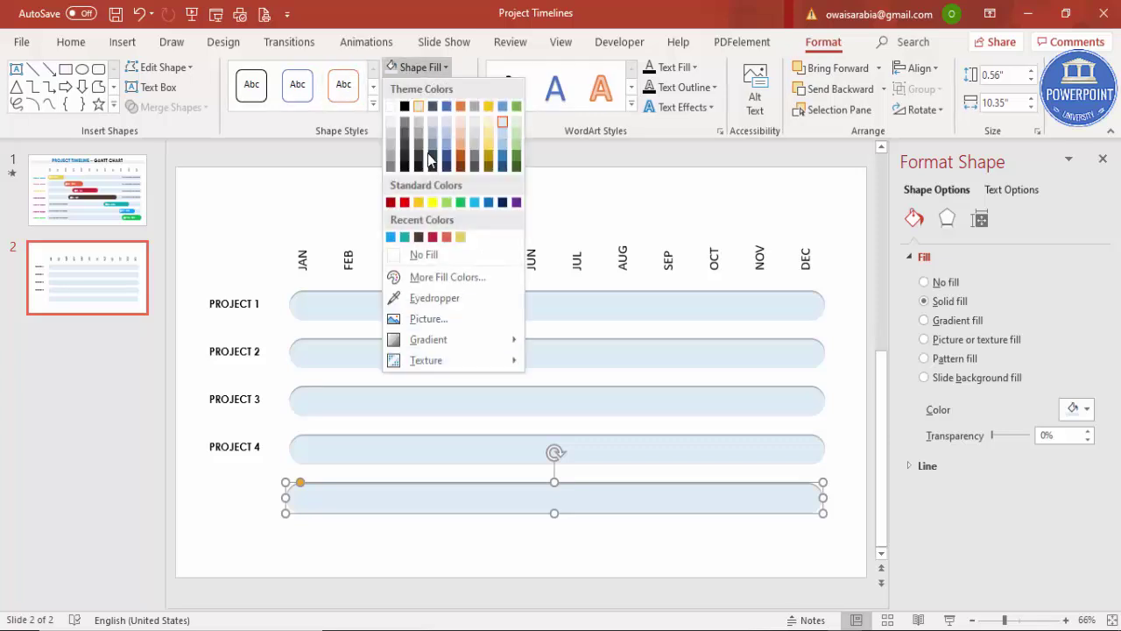
click(447, 238)
- Remove the shadow from the red bar with the No Shadow preset
click(947, 218)
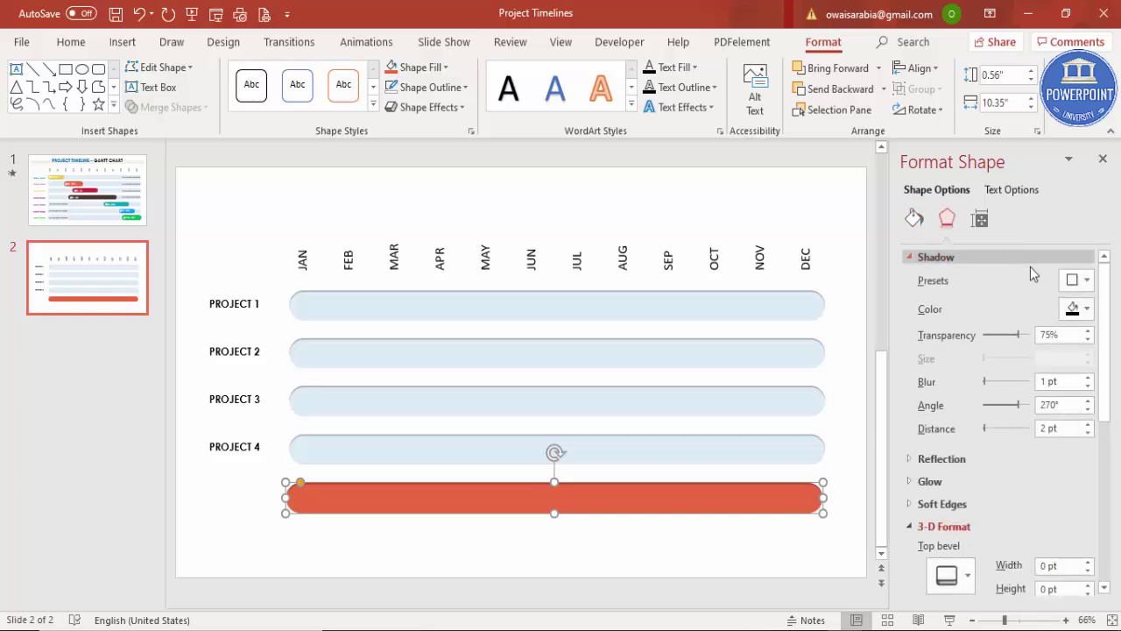
click(1076, 280)
click(998, 340)
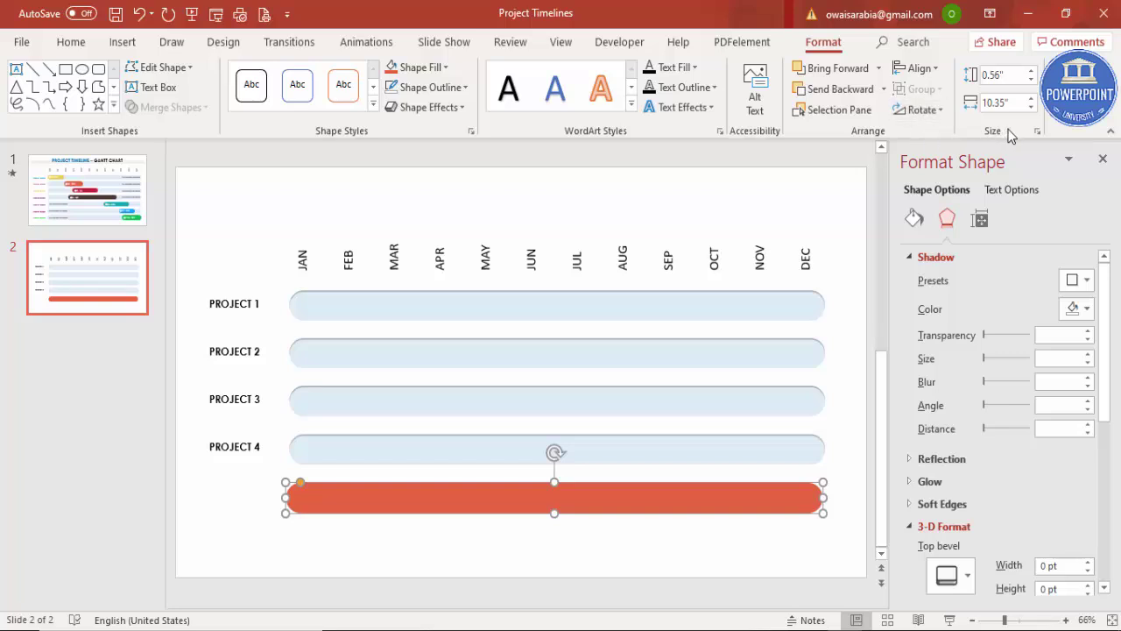
- Narrow the red bar to about 1.6" and place it at JAN on Project 1's row
drag(813, 497, 818, 474)
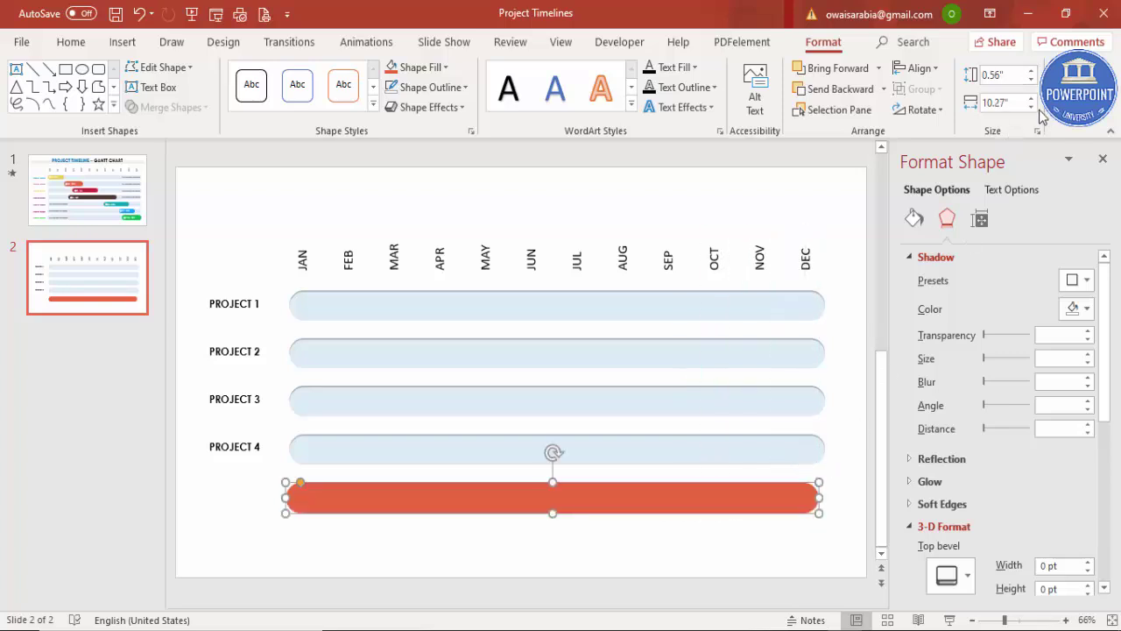
drag(1033, 108, 1033, 108)
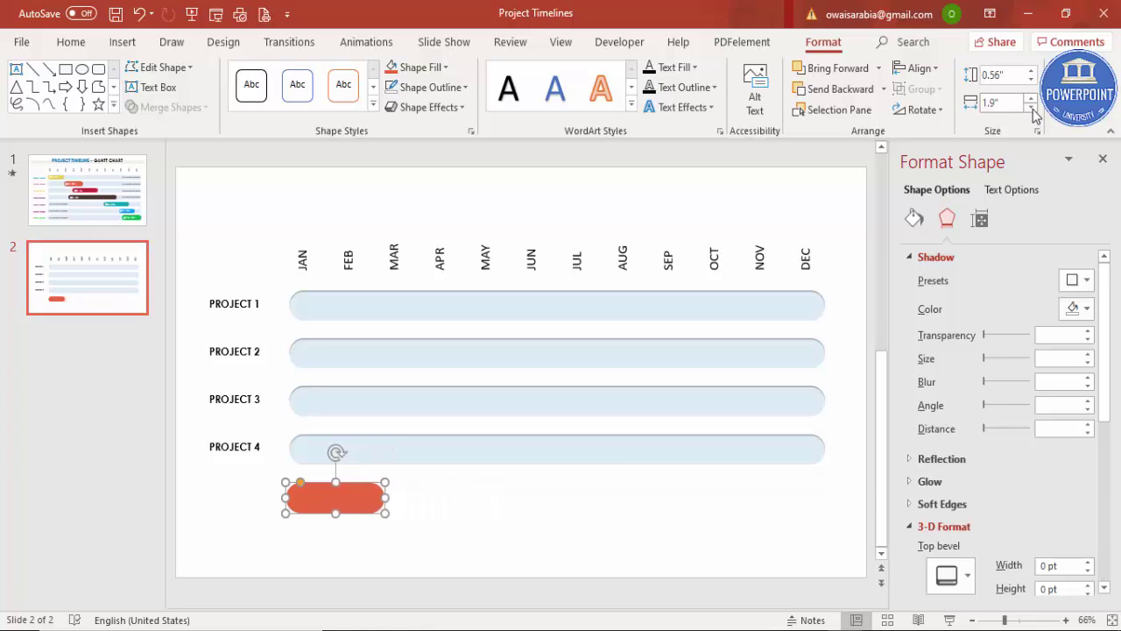
drag(363, 511, 364, 317)
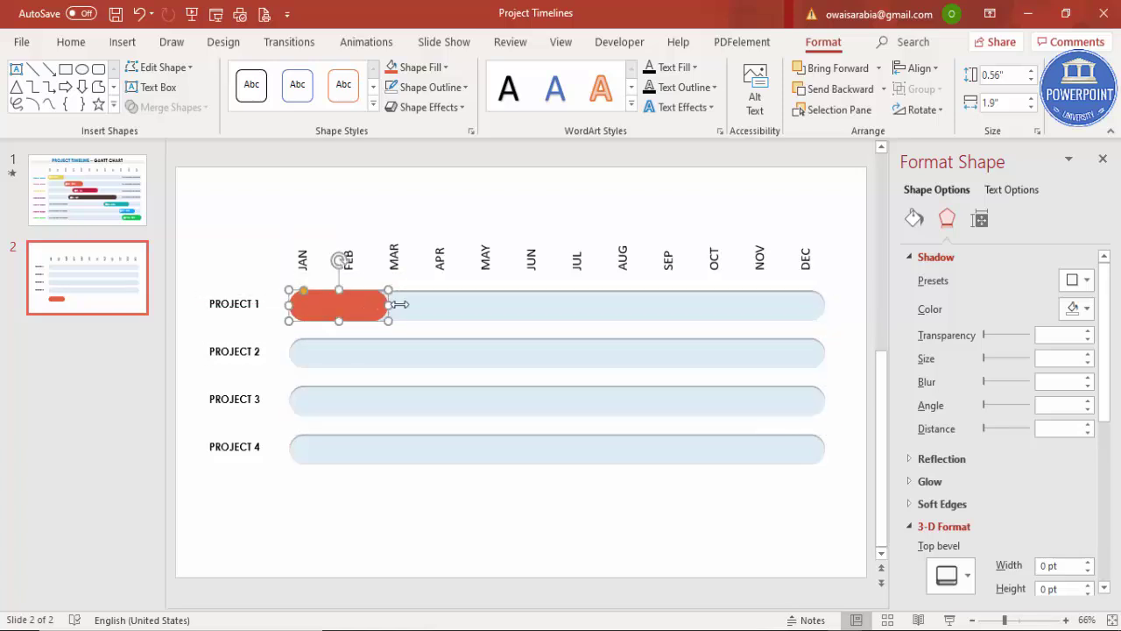
click(1032, 109)
click(1032, 108)
click(1033, 110)
click(545, 196)
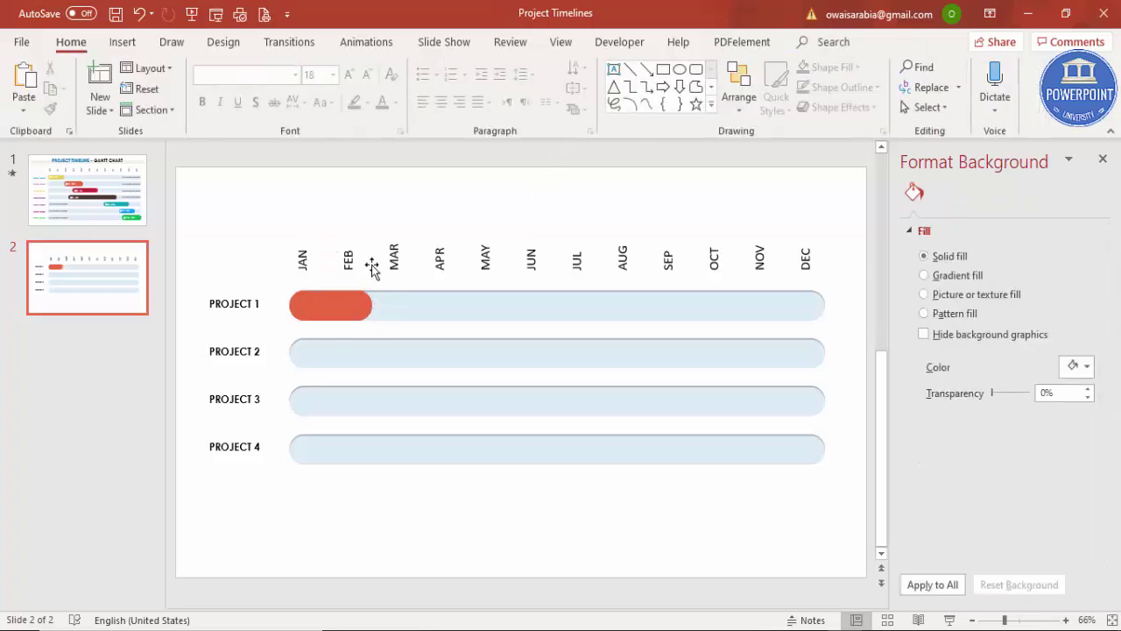
- Type 'JAN - FEB' on the red bar and set its font to Century Gothic
click(318, 311)
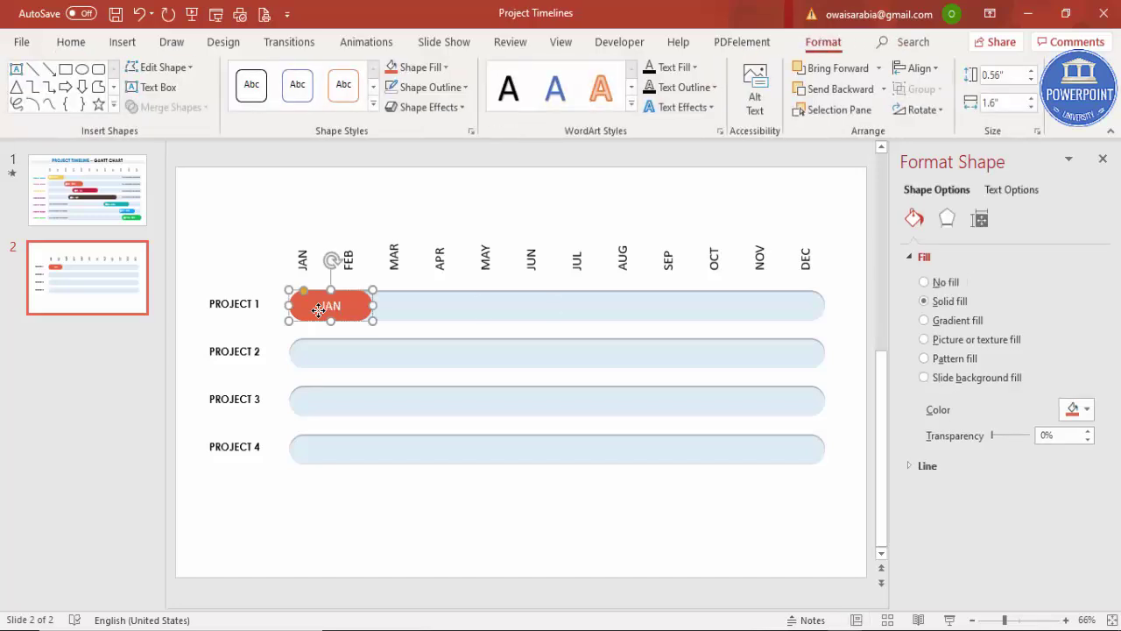
text(JAN - FEB)
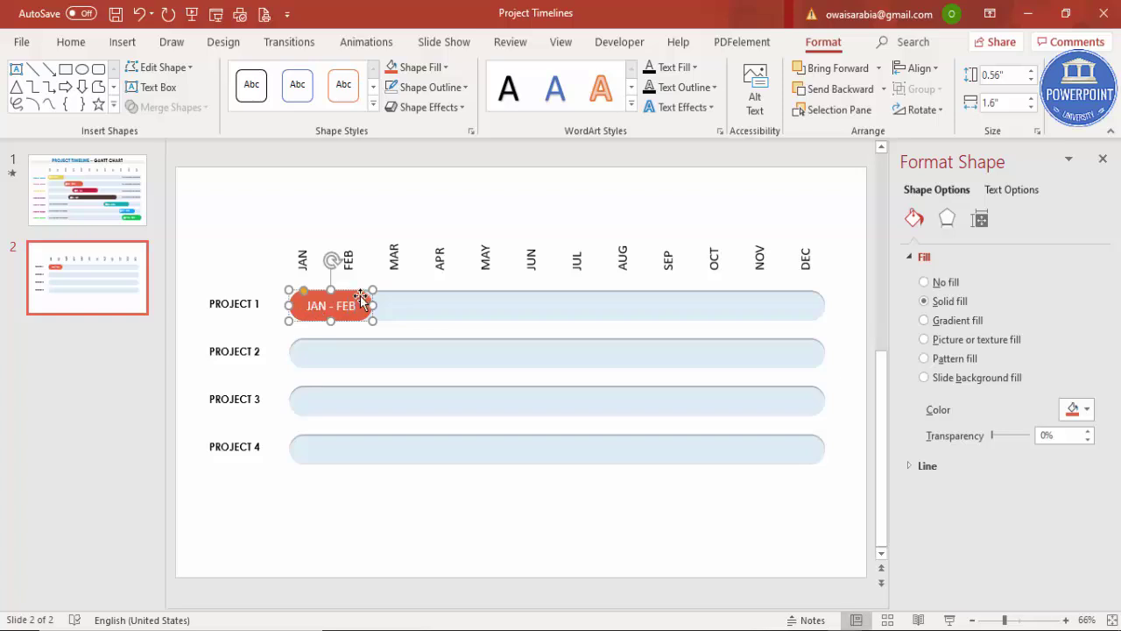
click(70, 43)
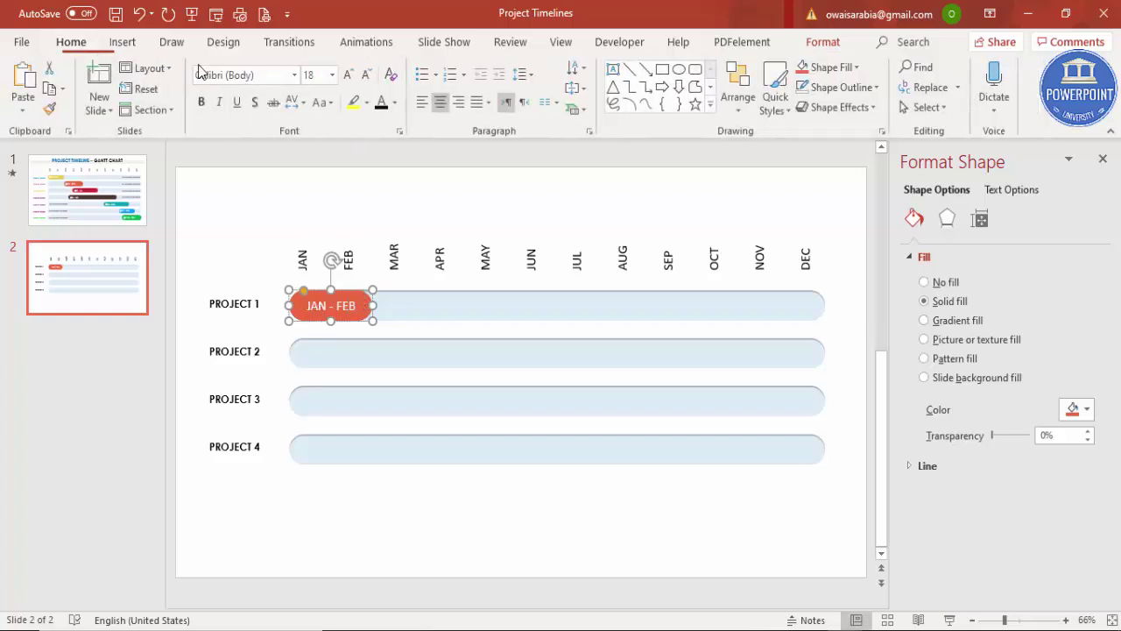
click(271, 74)
text(Cent)
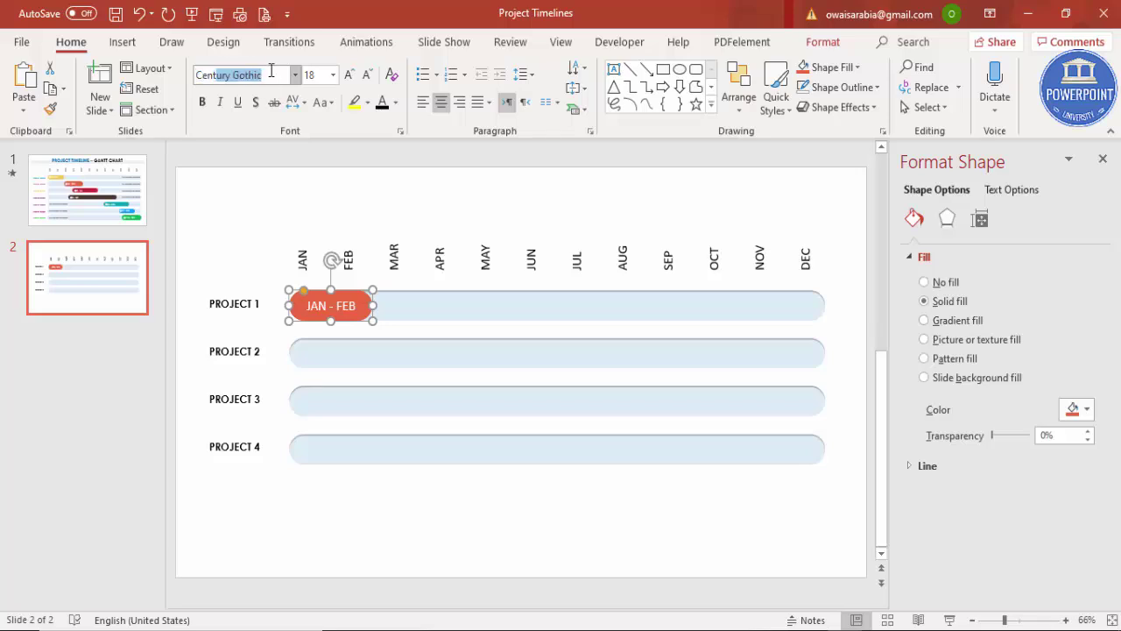
text(ury)
key(Return)
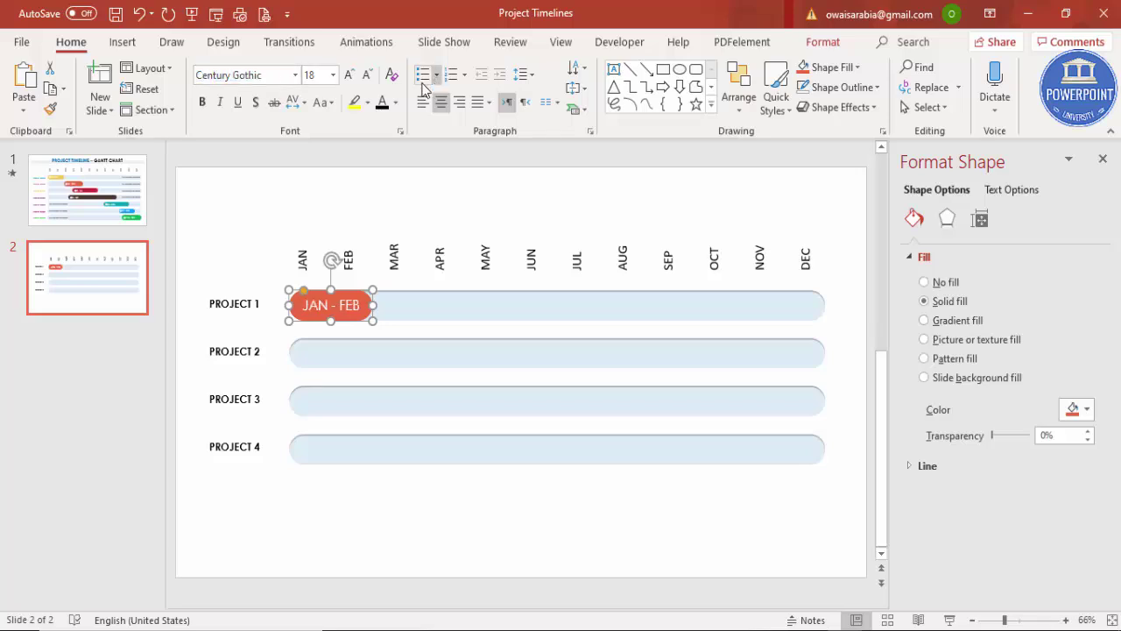